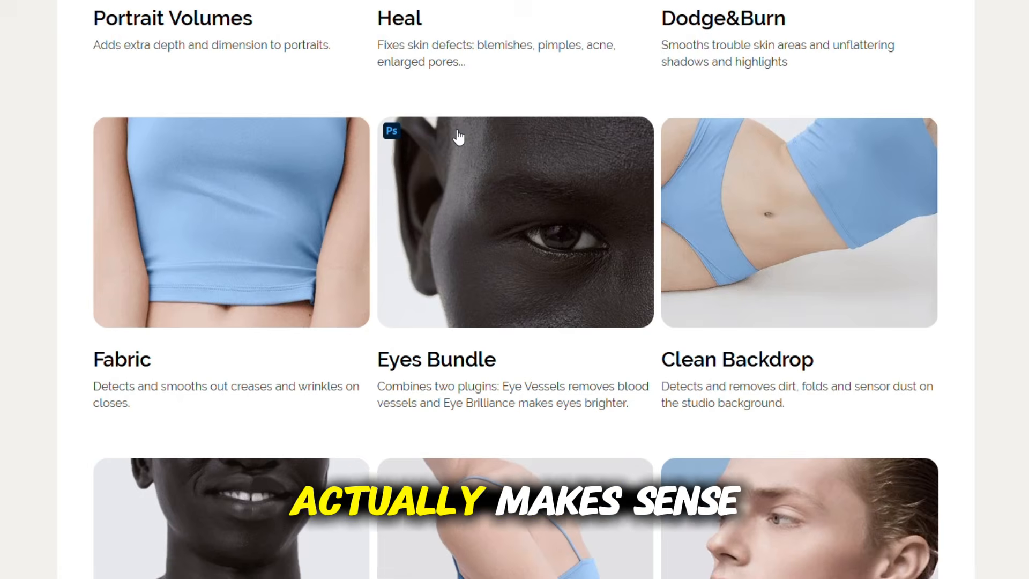
pyautogui.scroll(-2, 459, 137)
pyautogui.scroll(8, 459, 138)
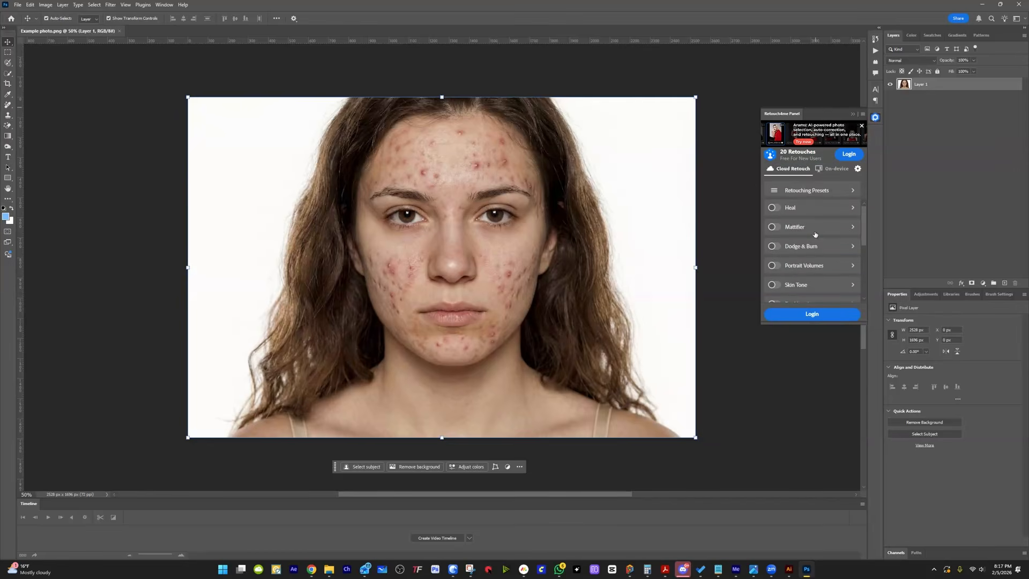
# Log in to the Retouch4me Panel and allow the plugin to open its login link
pyautogui.click(847, 156)
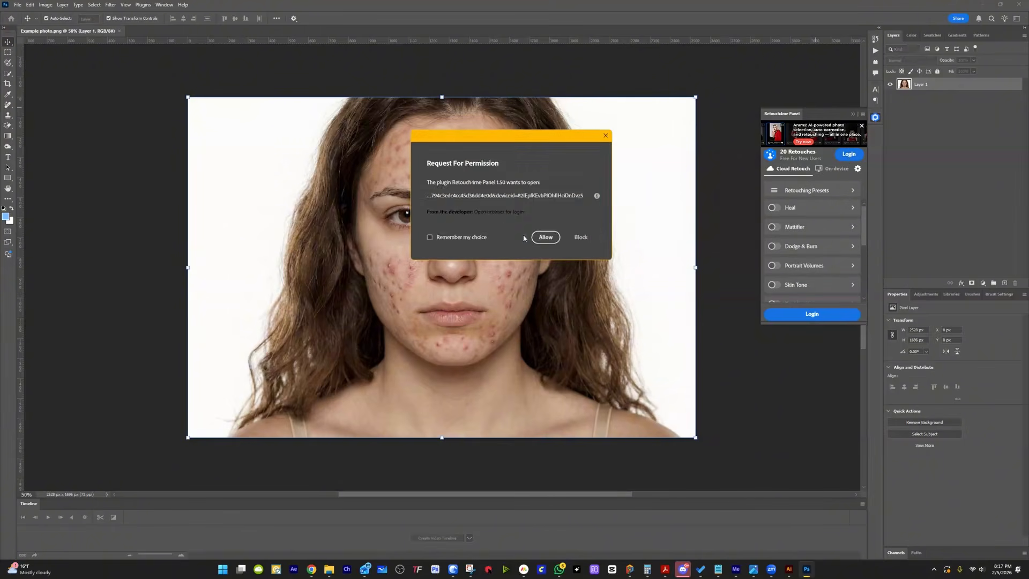
pyautogui.click(546, 236)
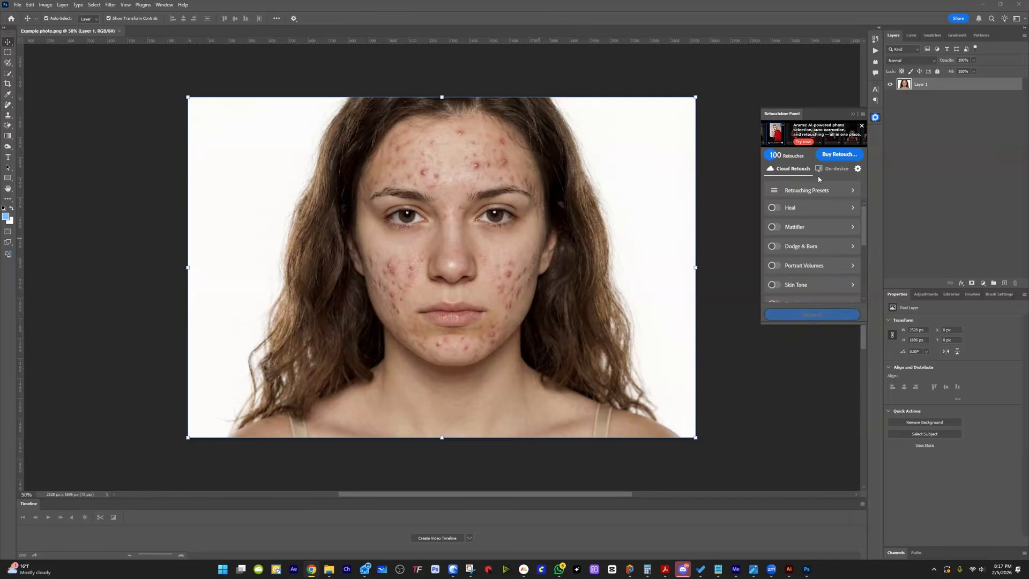
# Enable Heal, Portrait Volumes and Skin Tone for the cloud retouch
pyautogui.click(773, 209)
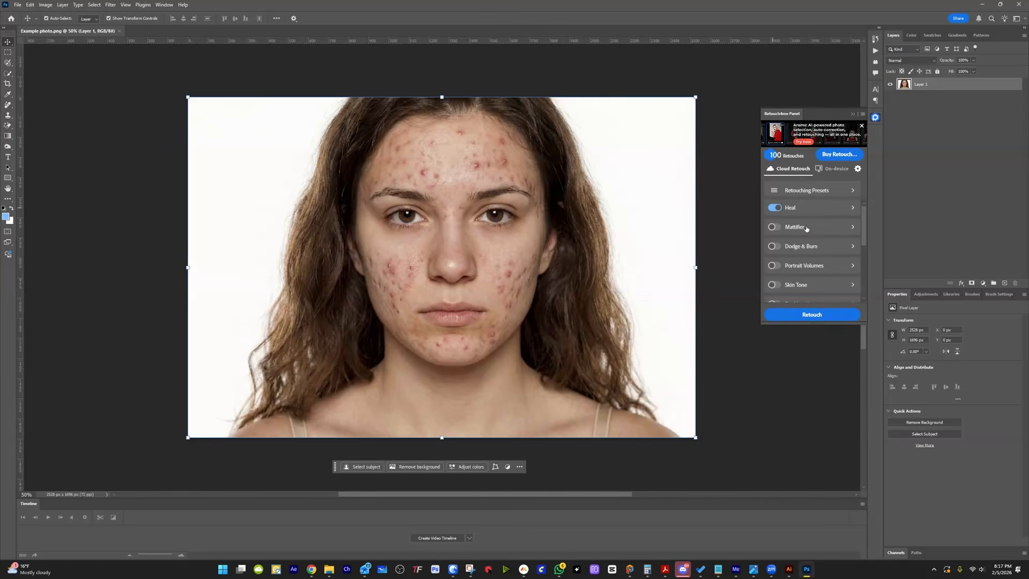
pyautogui.click(853, 208)
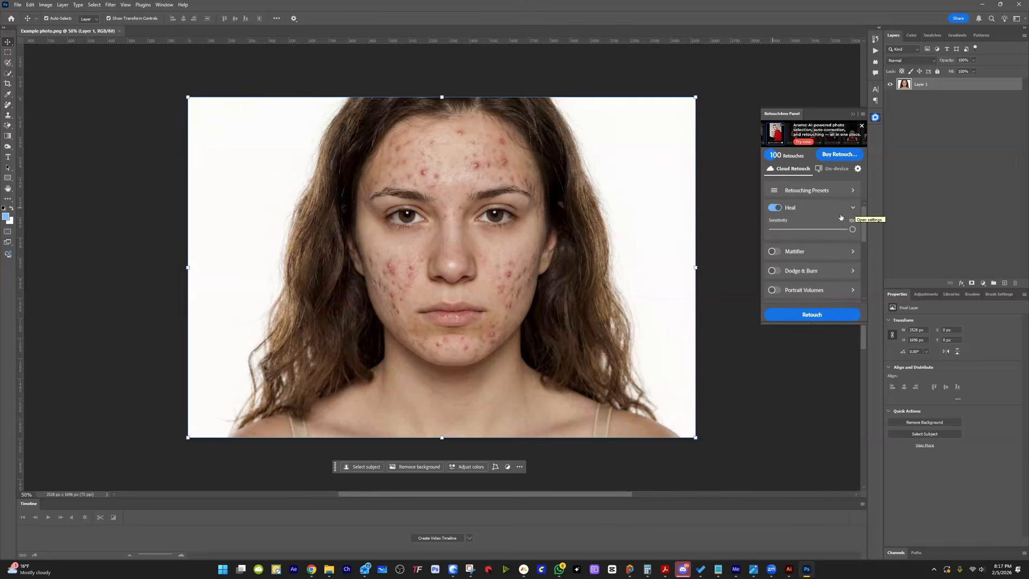
pyautogui.scroll(-3, 828, 236)
pyautogui.scroll(3, 828, 236)
pyautogui.click(835, 270)
pyautogui.click(804, 272)
pyautogui.scroll(-2, 809, 271)
pyautogui.click(825, 253)
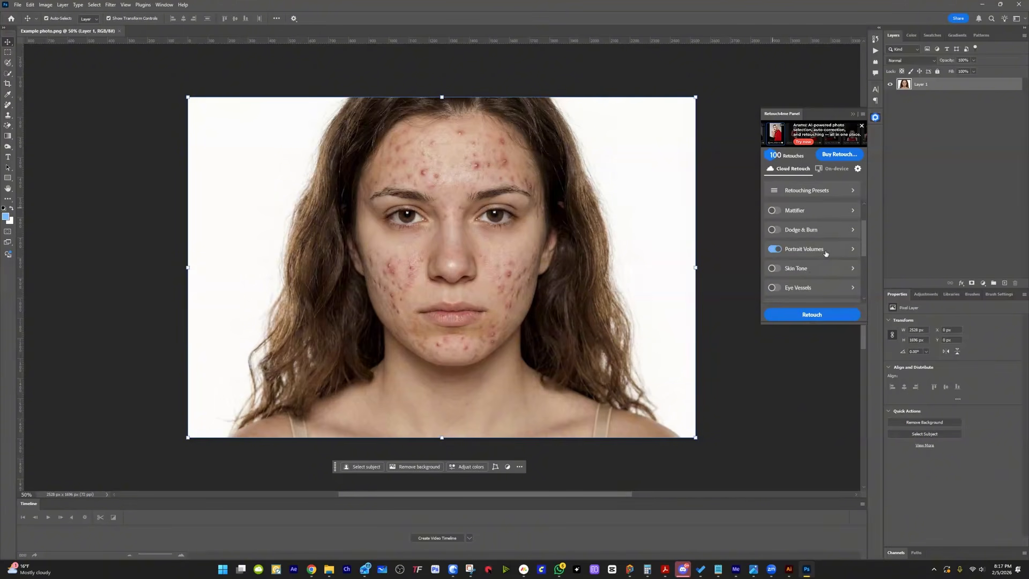
pyautogui.click(824, 269)
pyautogui.scroll(-2, 823, 270)
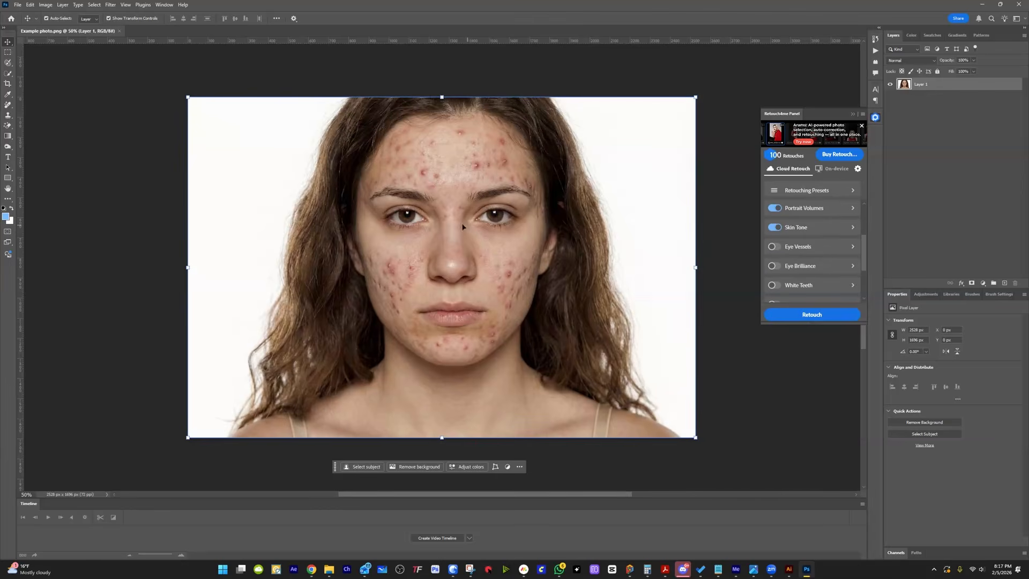
# Run the cloud retouch on the portrait and agree to send the photo to the server
pyautogui.scroll(5, 412, 207)
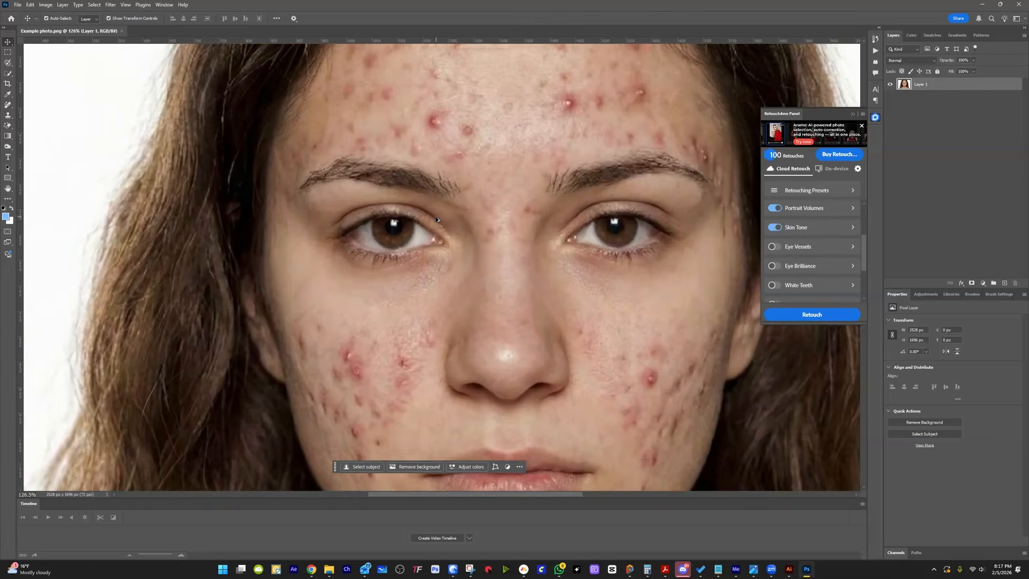
pyautogui.scroll(-5, 437, 220)
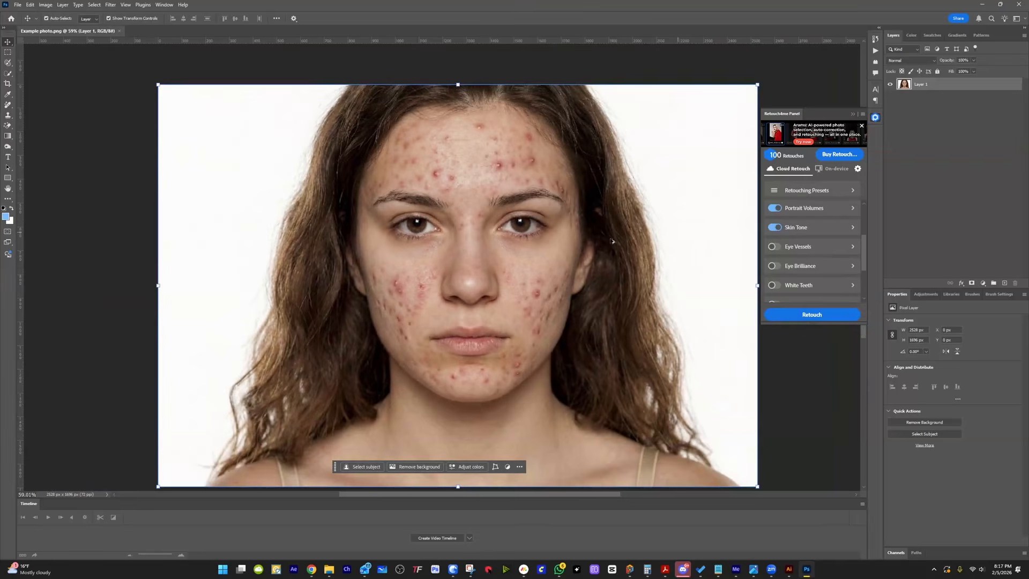
pyautogui.scroll(-2, 828, 250)
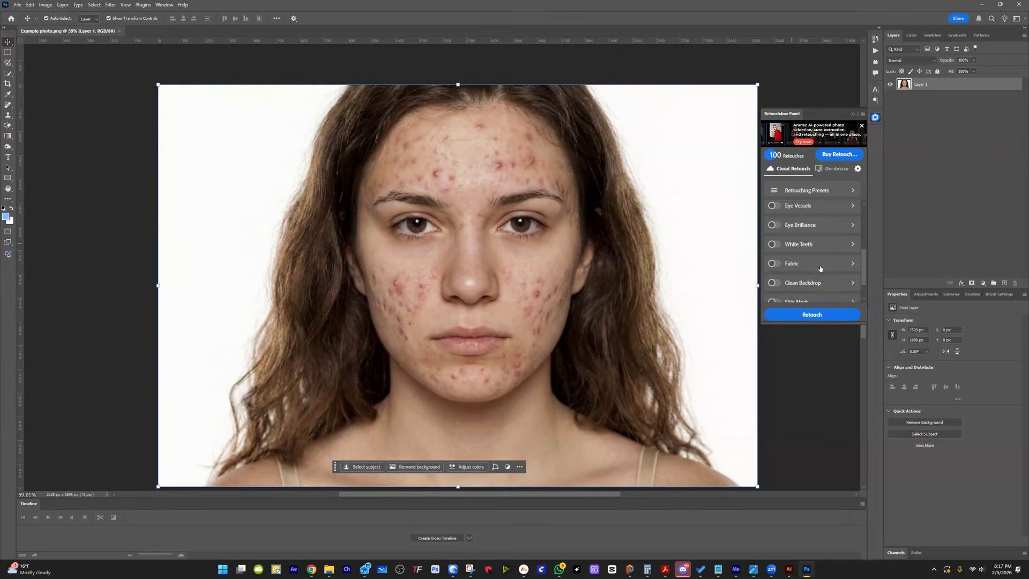
pyautogui.scroll(-2, 825, 265)
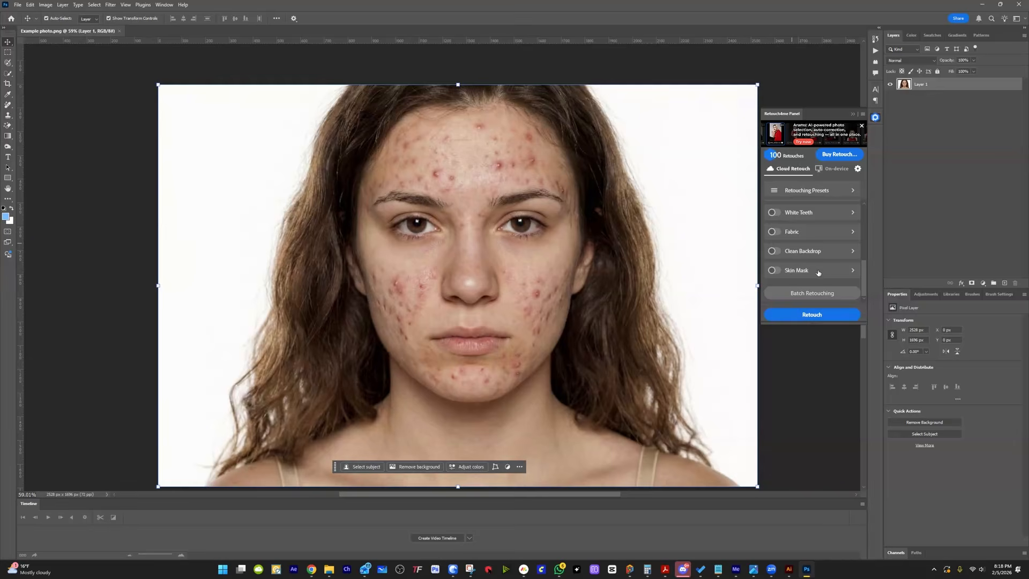
pyautogui.click(818, 319)
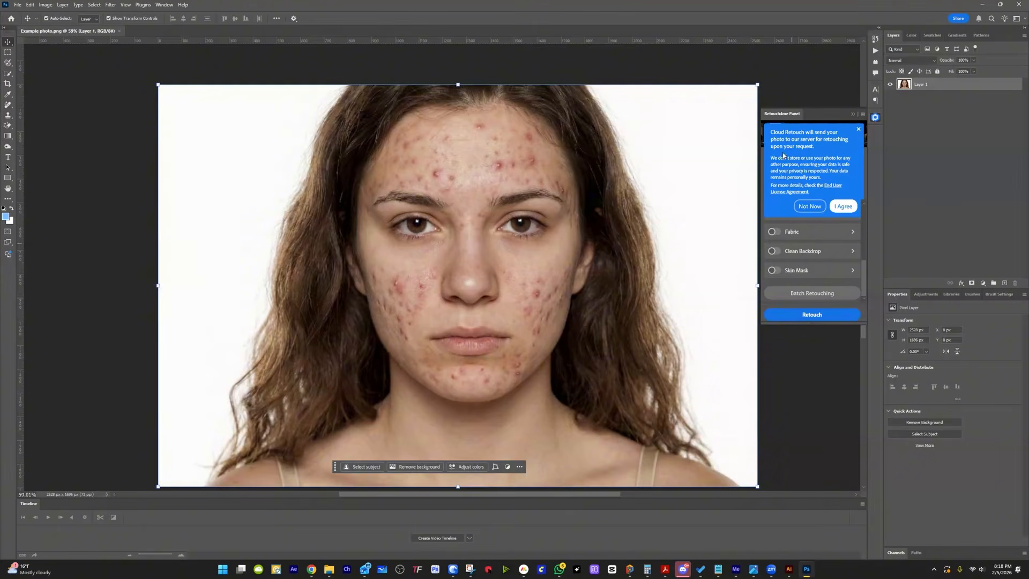
pyautogui.click(844, 207)
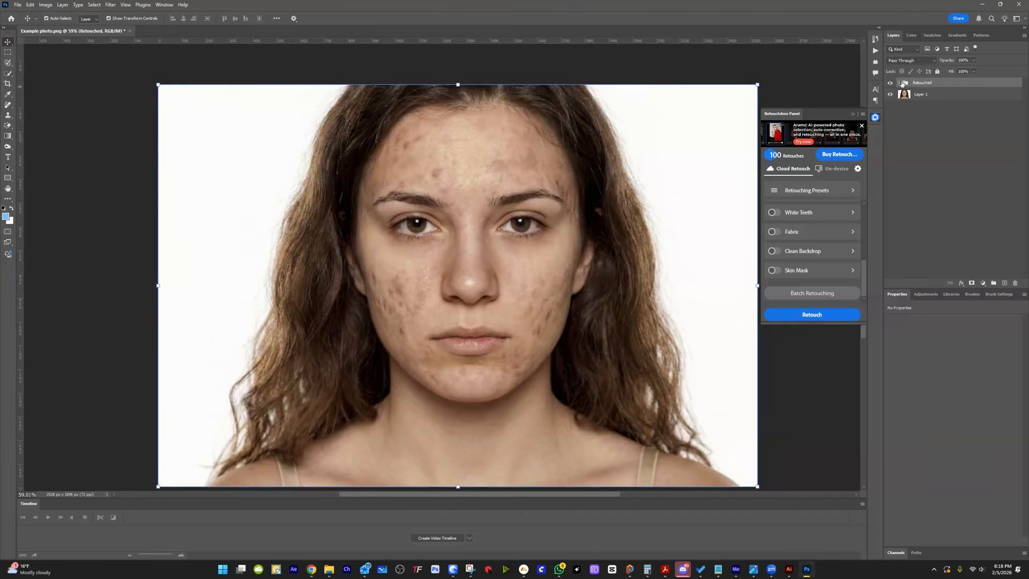
# Expand the Retouched group and compare the portrait with the Heal layer hidden and shown
pyautogui.click(899, 83)
pyautogui.click(935, 107)
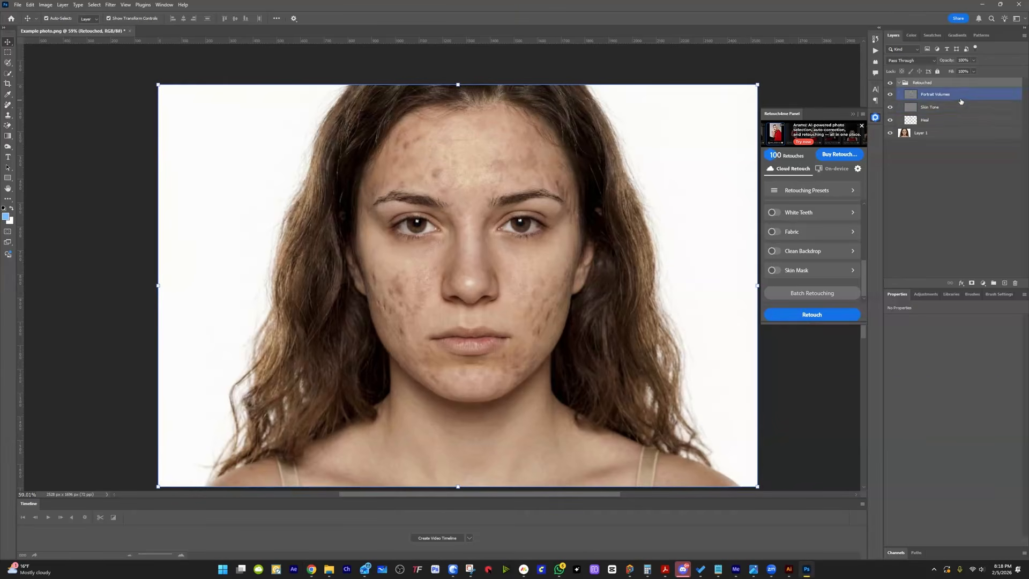
pyautogui.click(928, 120)
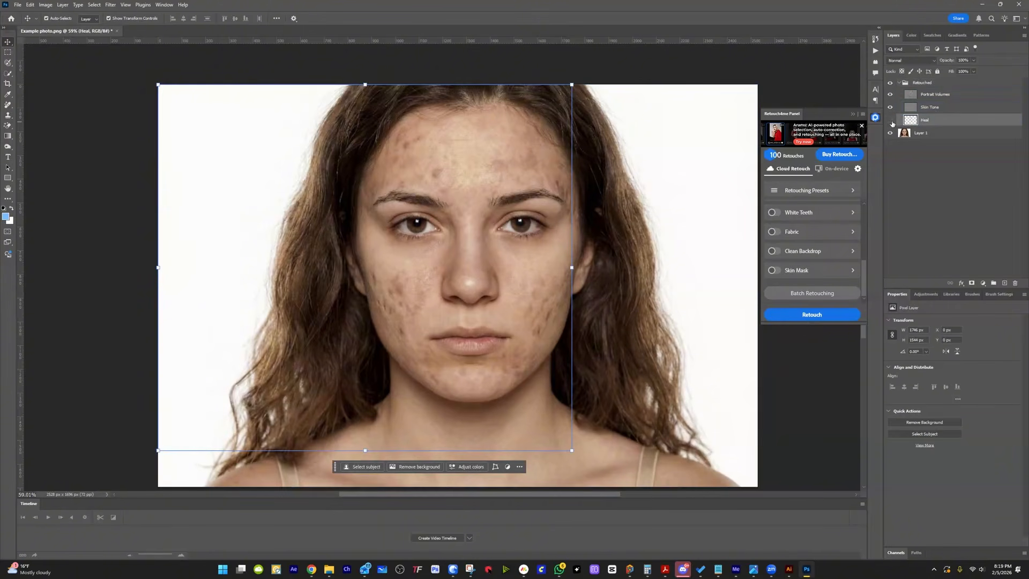
pyautogui.click(891, 120)
pyautogui.click(891, 121)
pyautogui.click(891, 121)
pyautogui.click(890, 121)
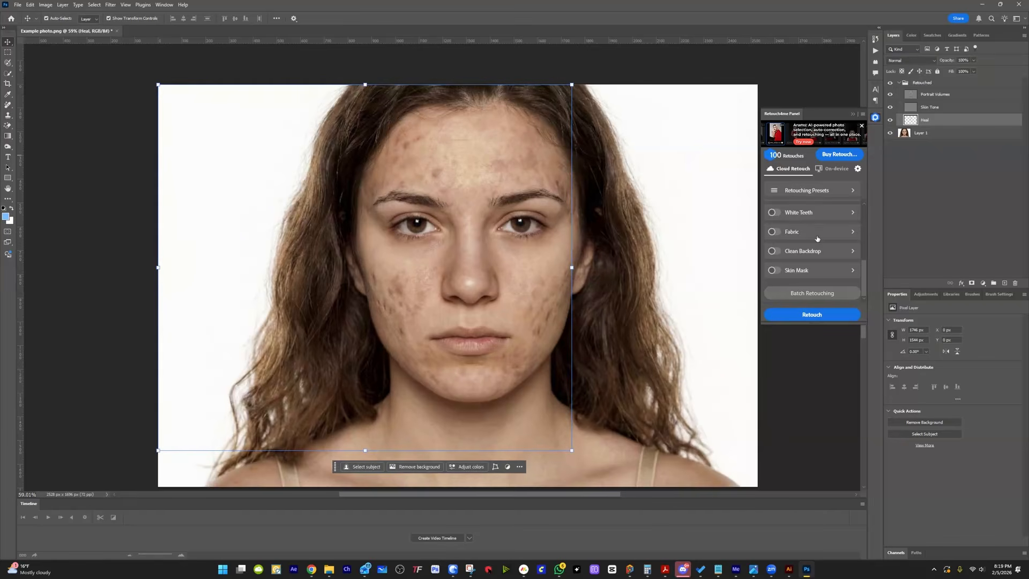
# Set the Heal sensitivity to 100 in the cloud retouch settings
pyautogui.scroll(5, 817, 237)
pyautogui.moveTo(854, 228)
pyautogui.mouseDown()
pyautogui.moveTo(753, 234)
pyautogui.moveTo(874, 227)
pyautogui.mouseUp()
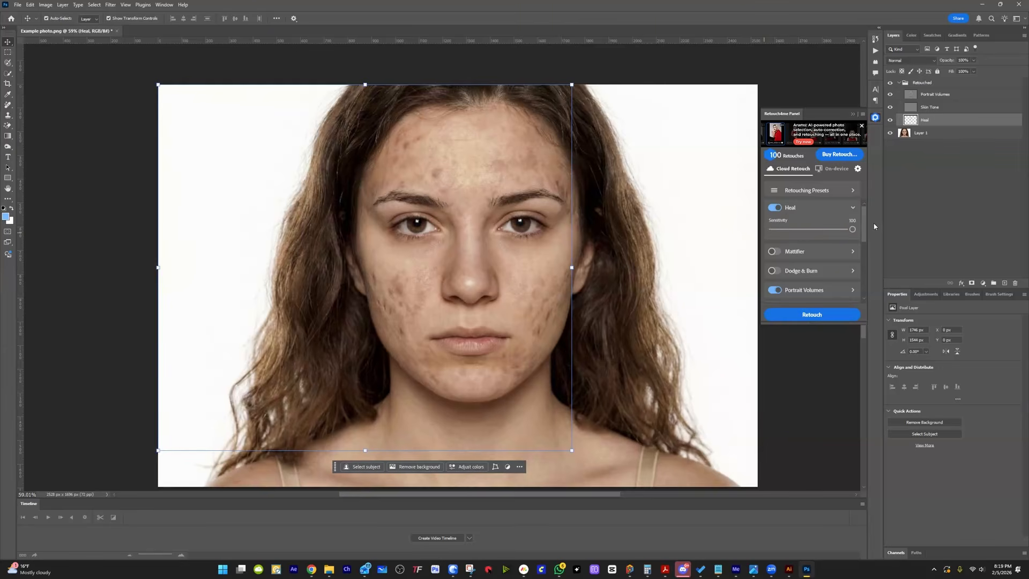
# Compare the portrait with the Heal and Portrait Volumes layers alternately hidden and shown
pyautogui.click(893, 121)
pyautogui.click(893, 121)
pyautogui.click(892, 96)
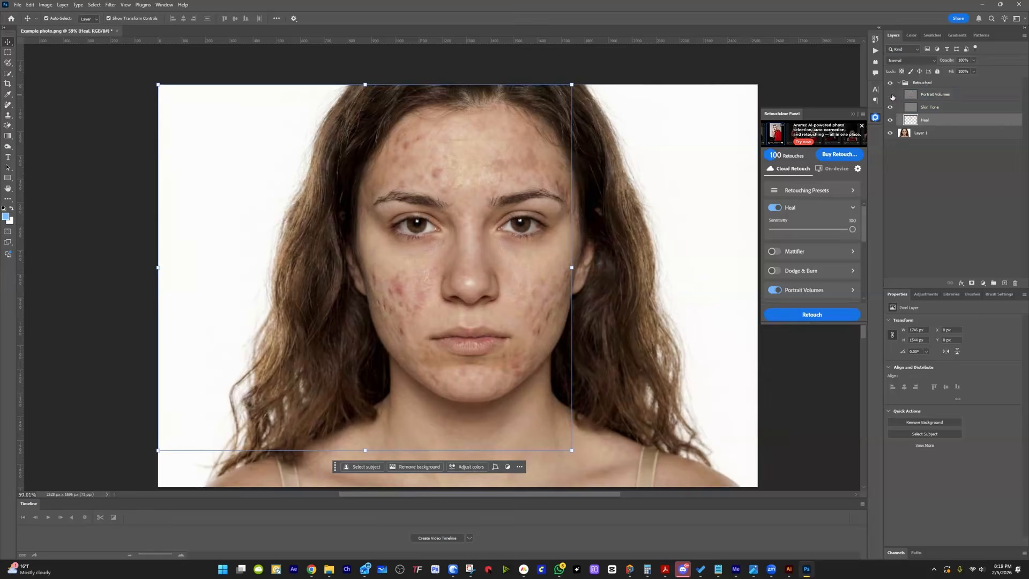
pyautogui.click(891, 96)
pyautogui.click(891, 96)
pyautogui.click(891, 96)
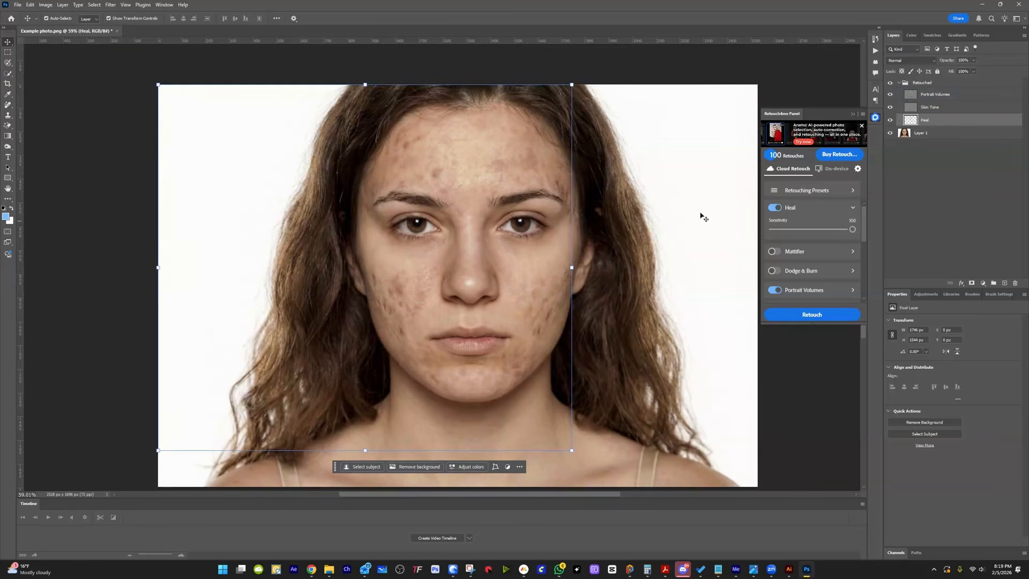
# Inspect the acne on the cheek up close with the Heal layer hidden and shown
pyautogui.scroll(6, 378, 296)
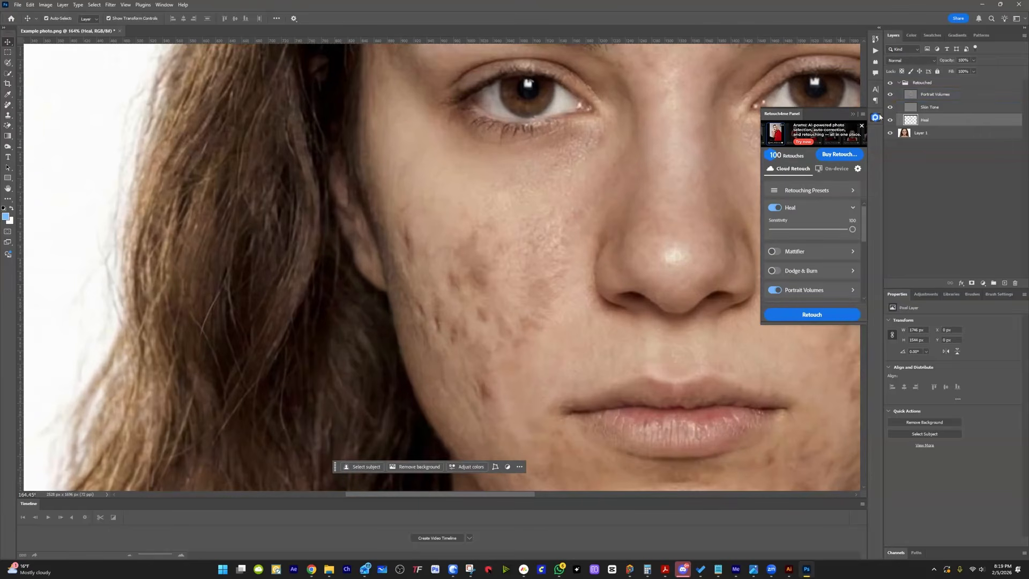
pyautogui.click(891, 120)
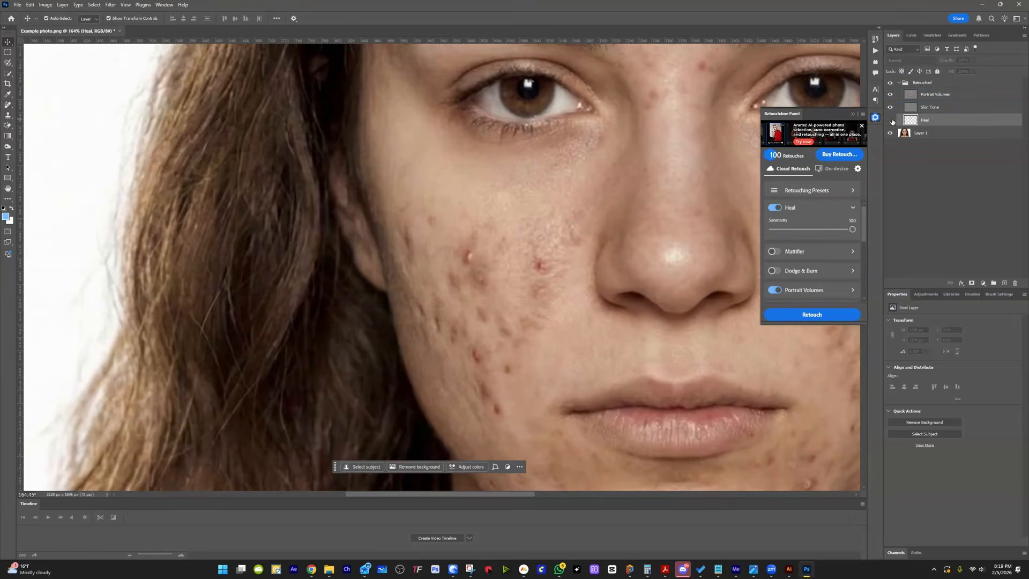
pyautogui.click(891, 120)
# Look through the available cloud and on-device retouching options
pyautogui.scroll(-5, 818, 242)
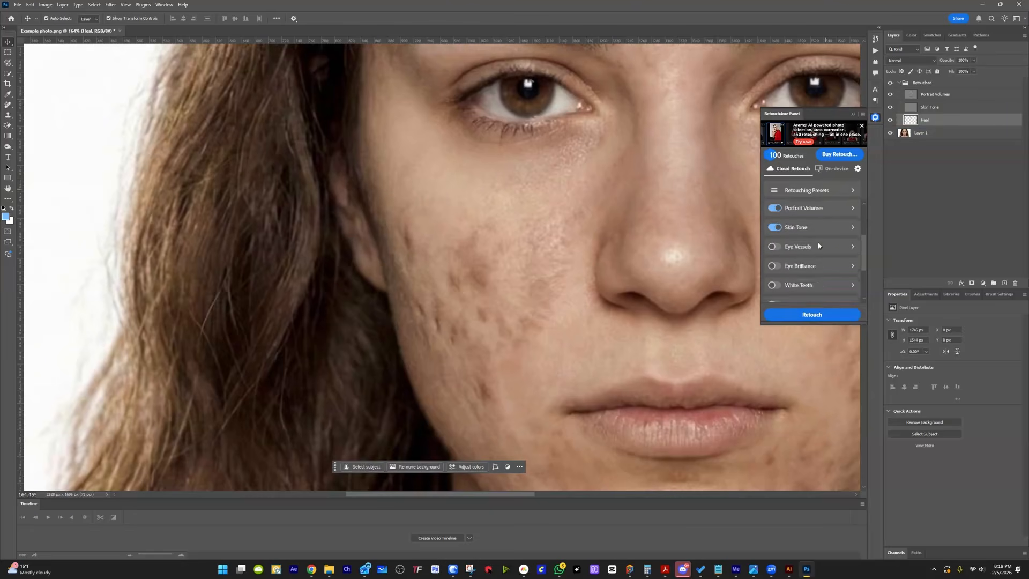
pyautogui.scroll(5, 818, 246)
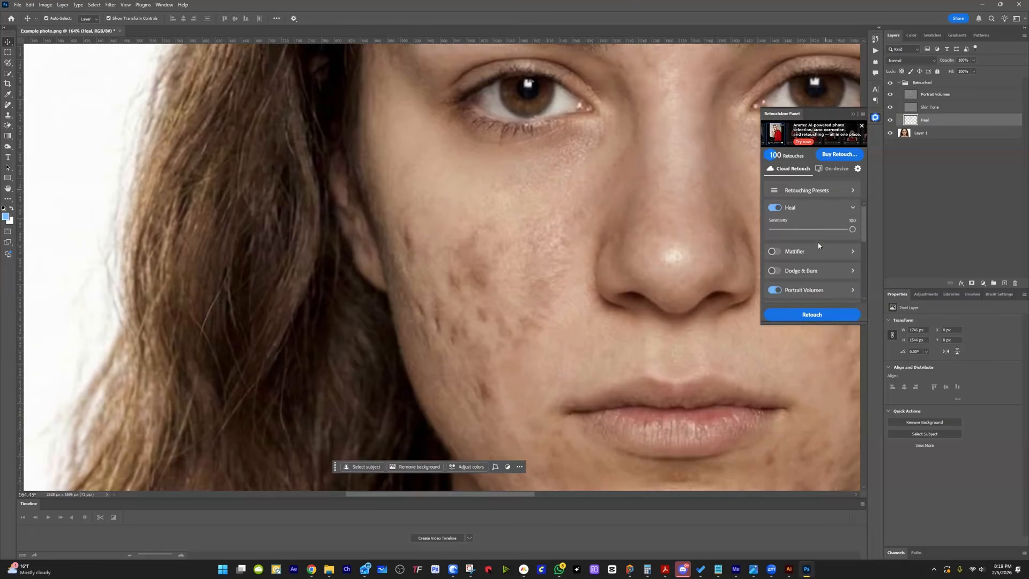
pyautogui.click(839, 169)
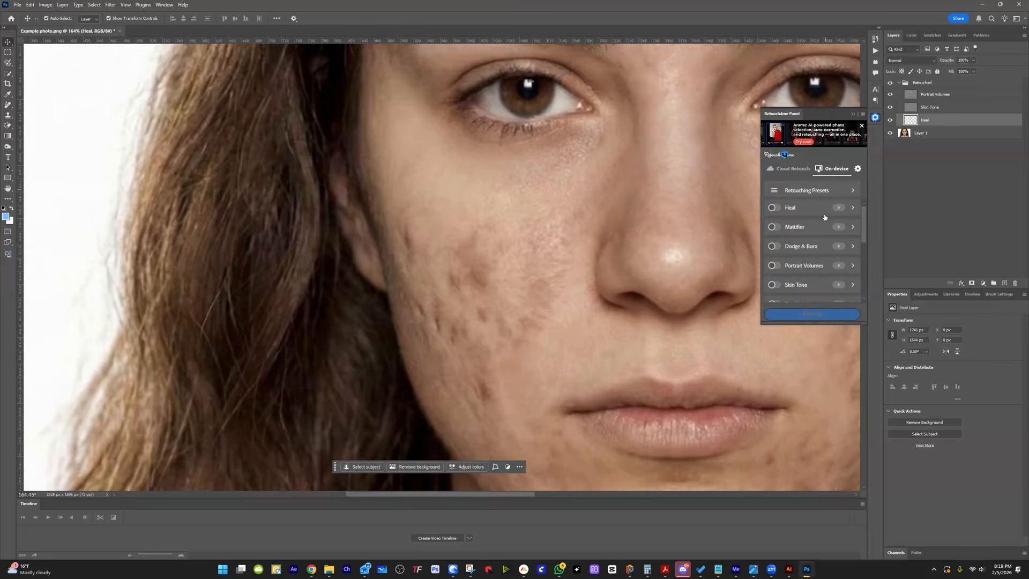
pyautogui.scroll(-5, 824, 217)
pyautogui.scroll(5, 824, 217)
pyautogui.scroll(-3, 629, 252)
# Place the "Example photo teeth" image in the document and move its layer above the collapsed Retouched group
pyautogui.scroll(-5, 629, 252)
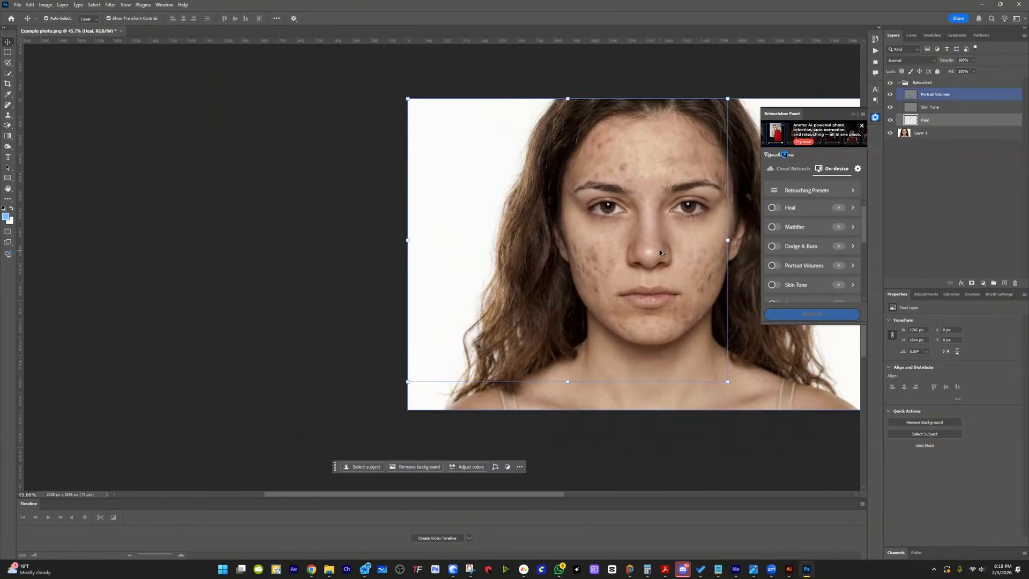
pyautogui.moveTo(688, 186); pyautogui.dragTo(571, 187)
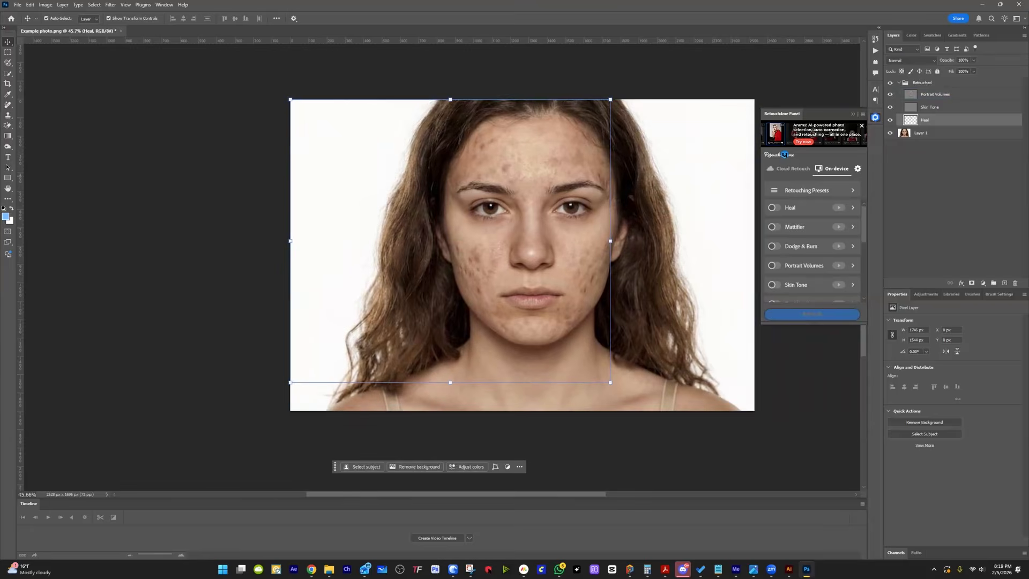
pyautogui.hotkey('alt', 'Tab')
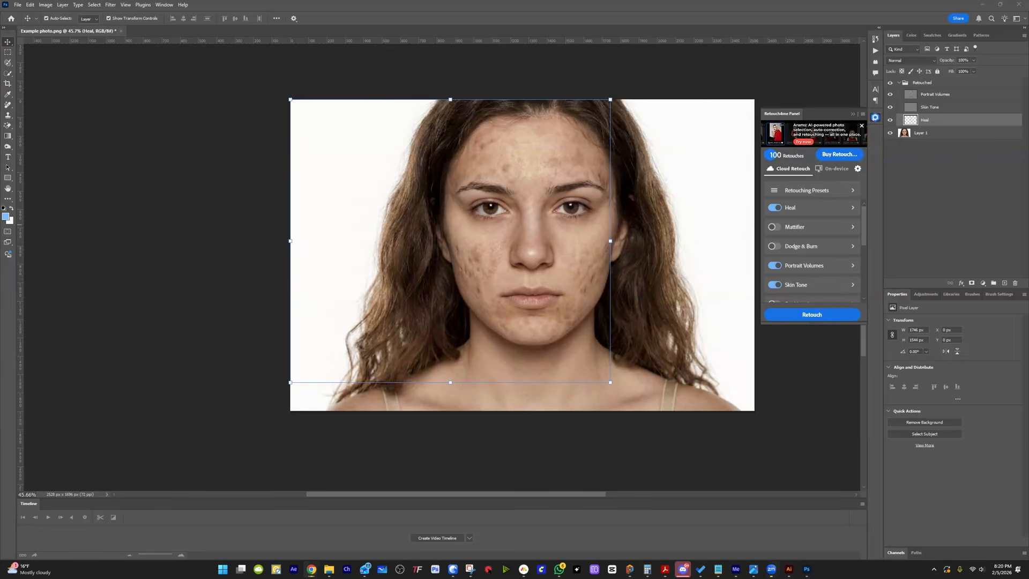
pyautogui.moveTo(1028, 230); pyautogui.dragTo(445, 231)
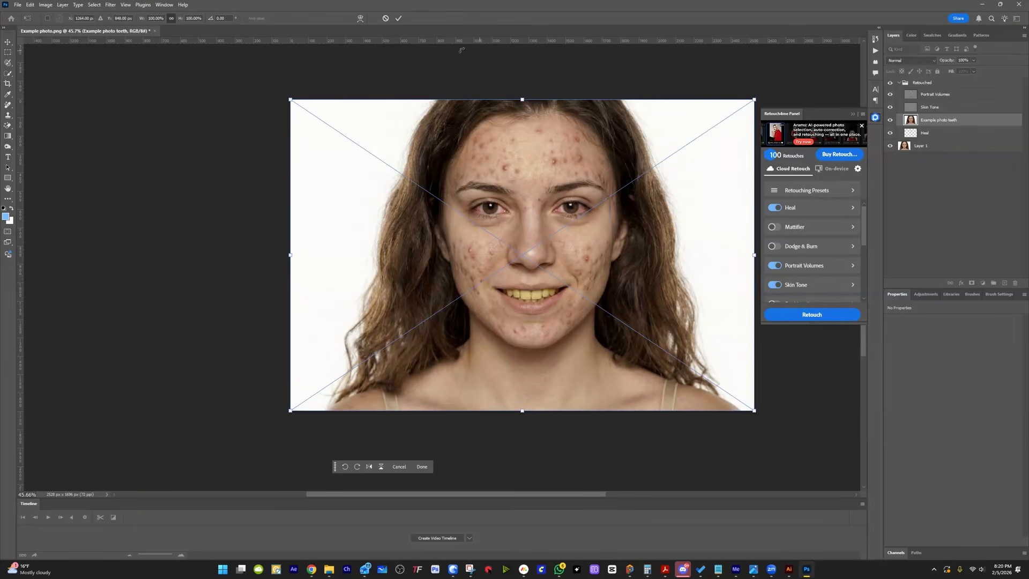
pyautogui.click(398, 19)
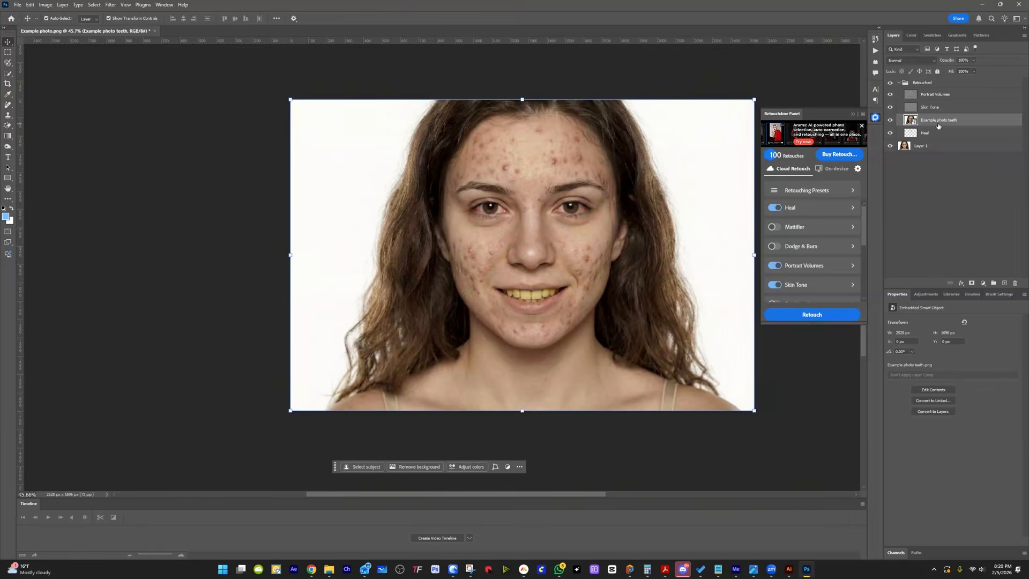
pyautogui.moveTo(937, 123); pyautogui.dragTo(937, 82)
pyautogui.click(899, 95)
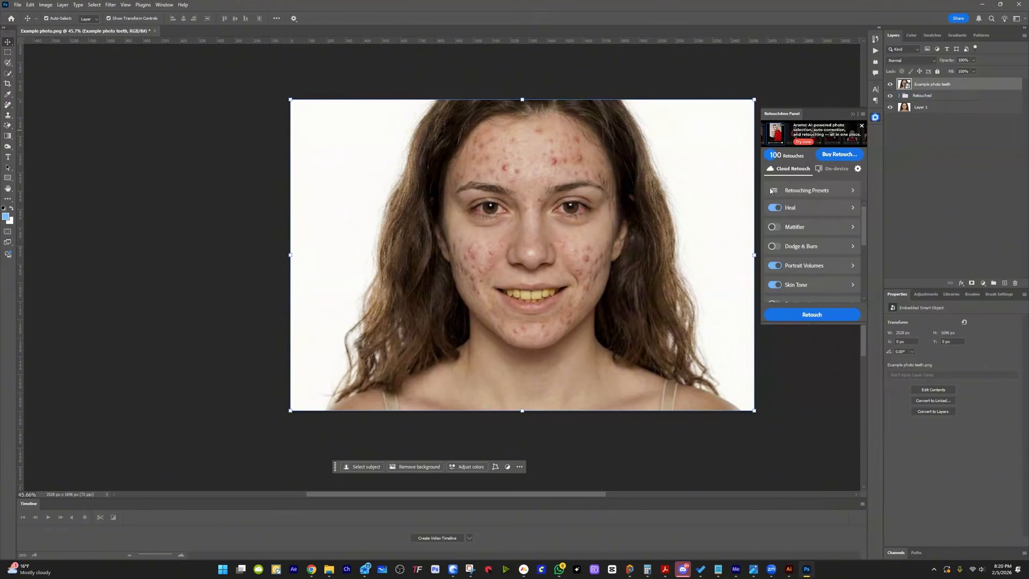
# Also enable Eye Vessels, White Teeth and Eye Brilliance for the cloud retouch, and open the White Teeth settings
pyautogui.scroll(-1, 819, 243)
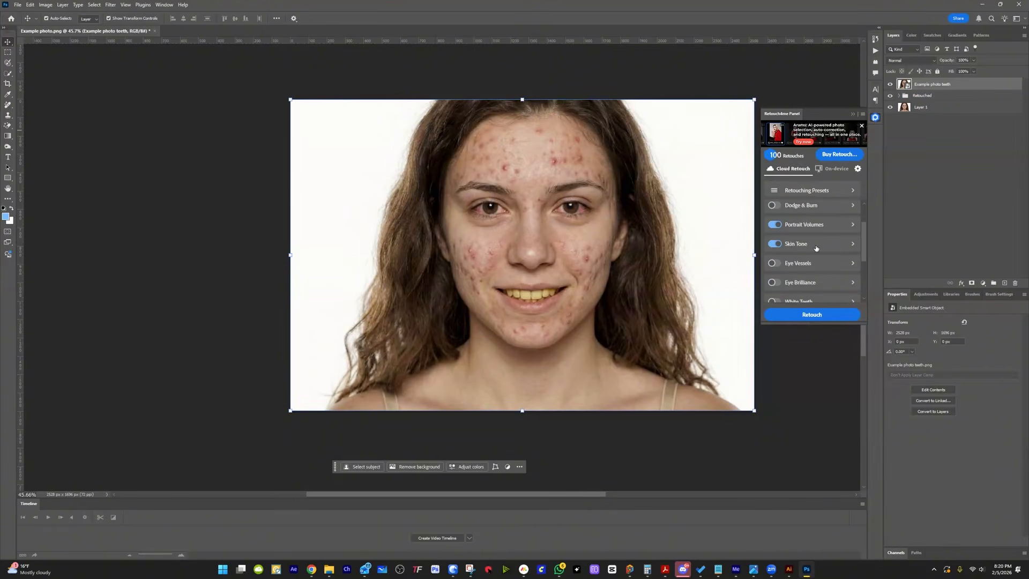
pyautogui.scroll(-1, 809, 260)
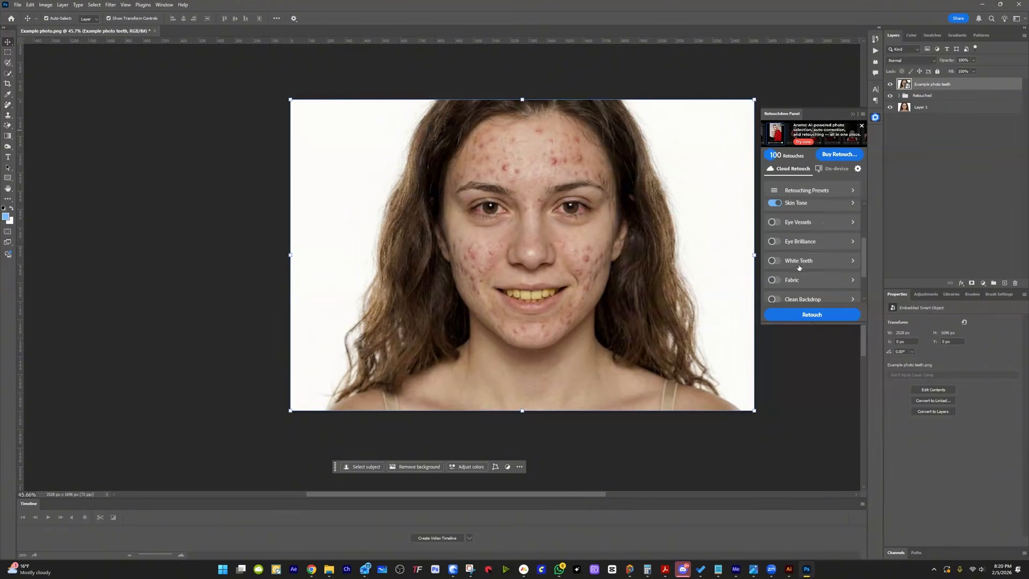
pyautogui.click(774, 223)
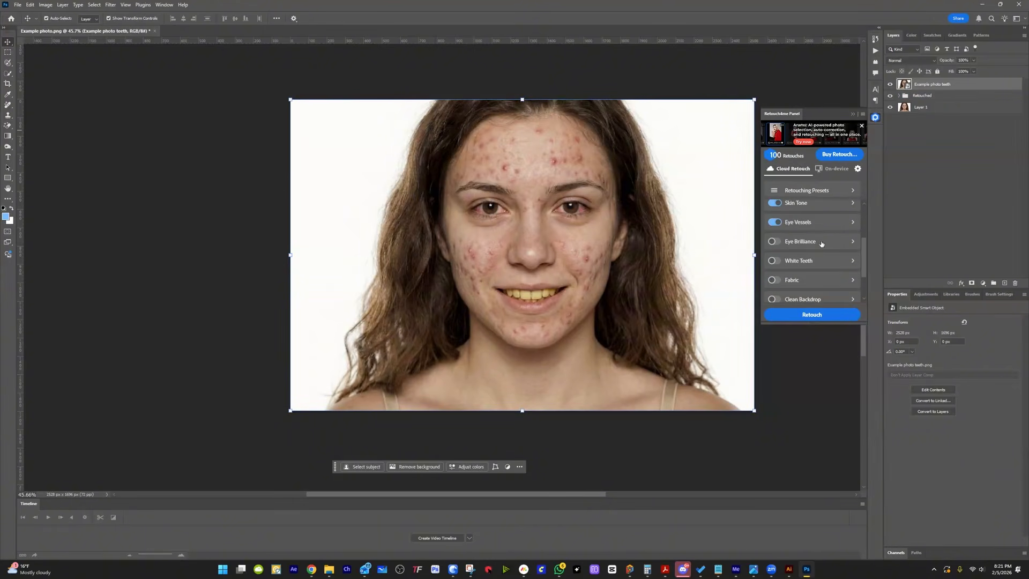
pyautogui.click(772, 261)
pyautogui.scroll(-1, 832, 270)
pyautogui.scroll(3, 831, 270)
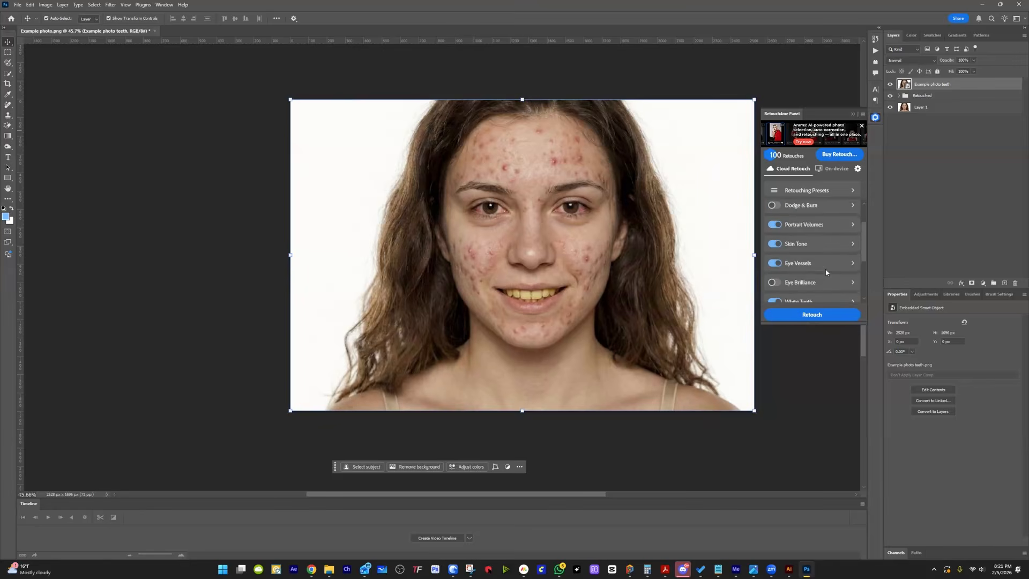
pyautogui.scroll(-1, 826, 271)
pyautogui.click(774, 283)
pyautogui.scroll(-2, 804, 276)
pyautogui.click(853, 213)
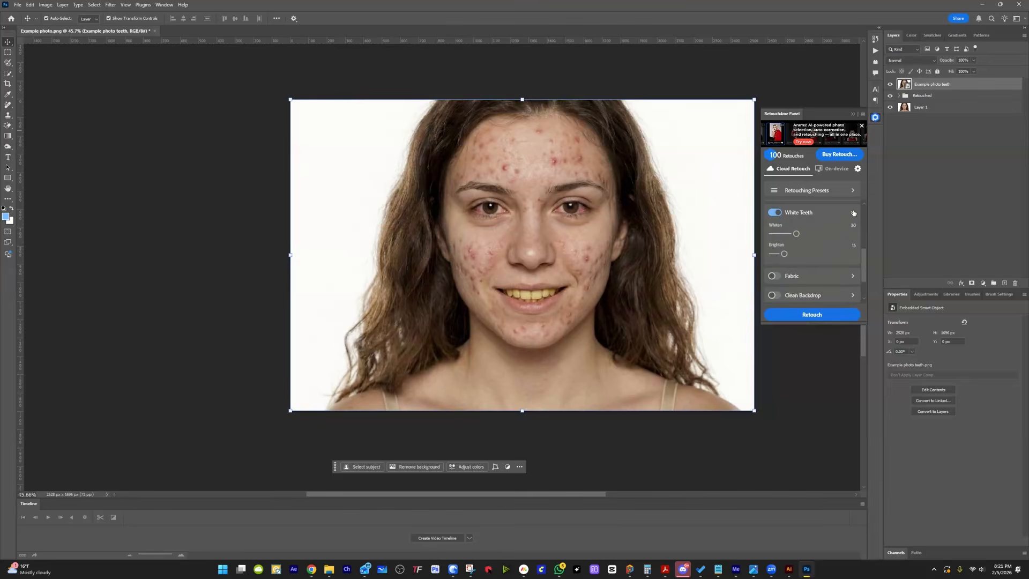
# Collapse the White Teeth settings and run the cloud retouch on the Example photo teeth layer
pyautogui.click(854, 213)
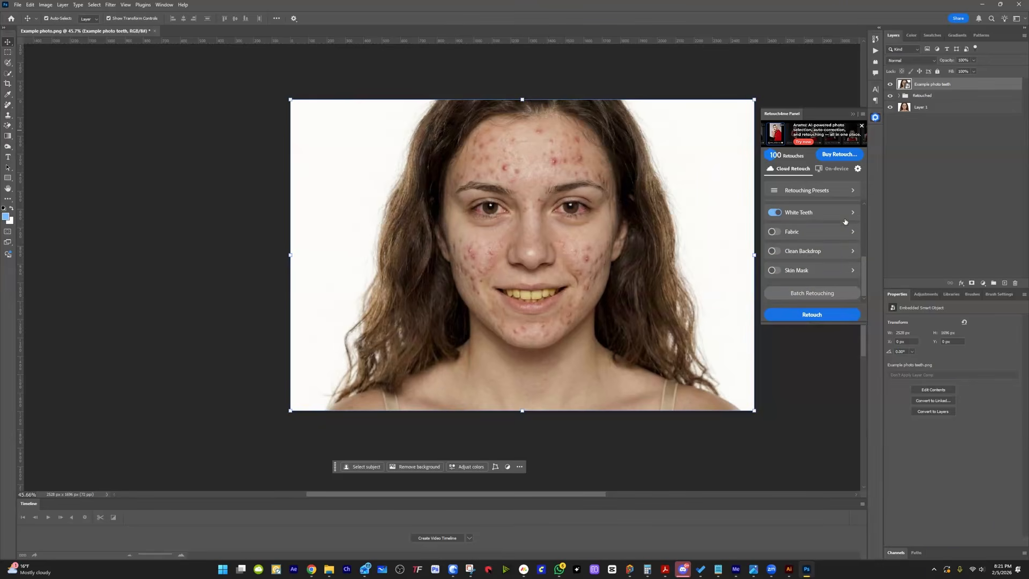
pyautogui.click(801, 313)
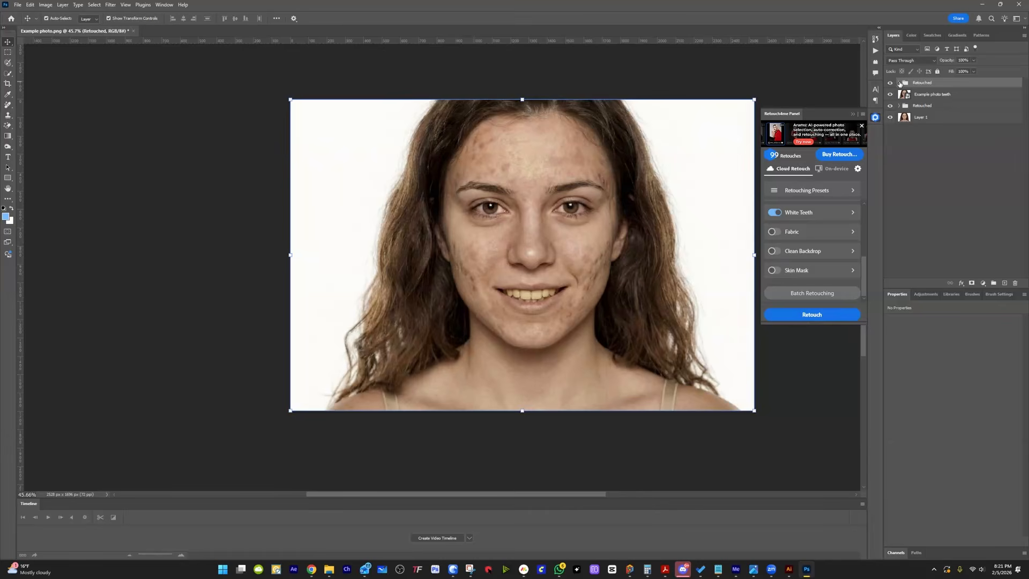
# Compare the new Retouched group's Heal, Eye Vessels and Eye Brilliance layers hidden and shown
pyautogui.click(890, 160)
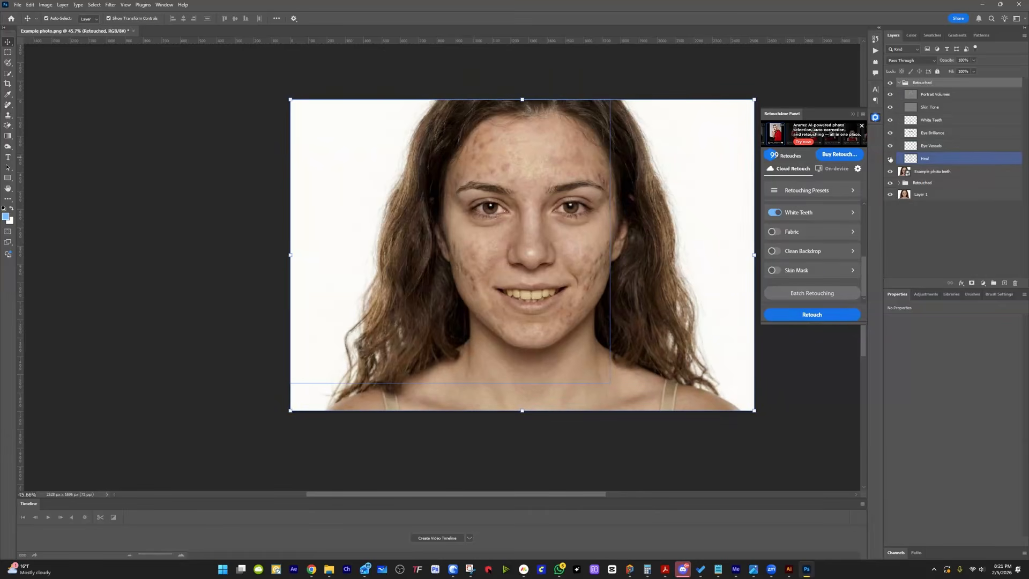
pyautogui.click(890, 148)
pyautogui.click(890, 148)
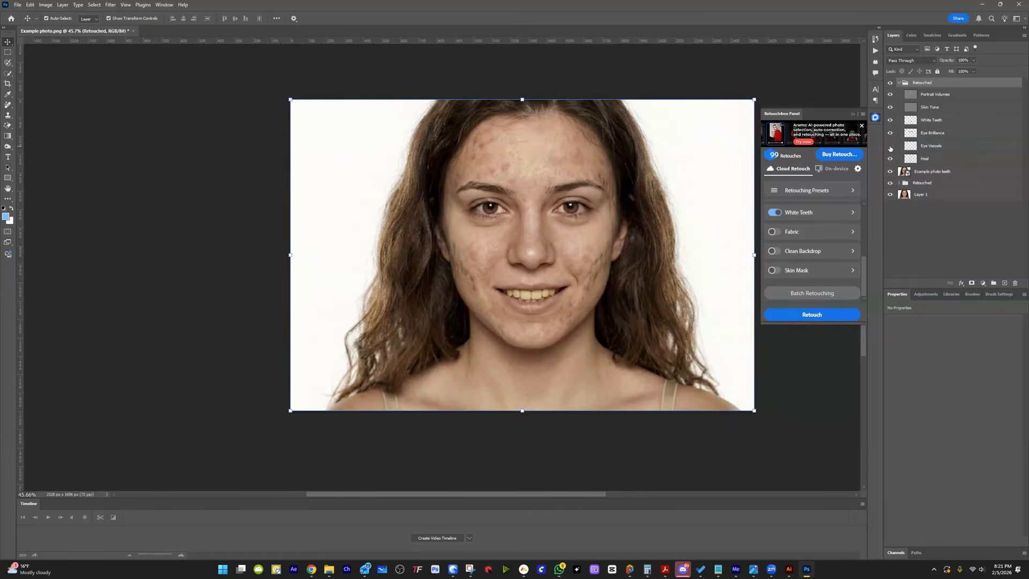
pyautogui.click(890, 146)
pyautogui.click(890, 147)
pyautogui.click(893, 133)
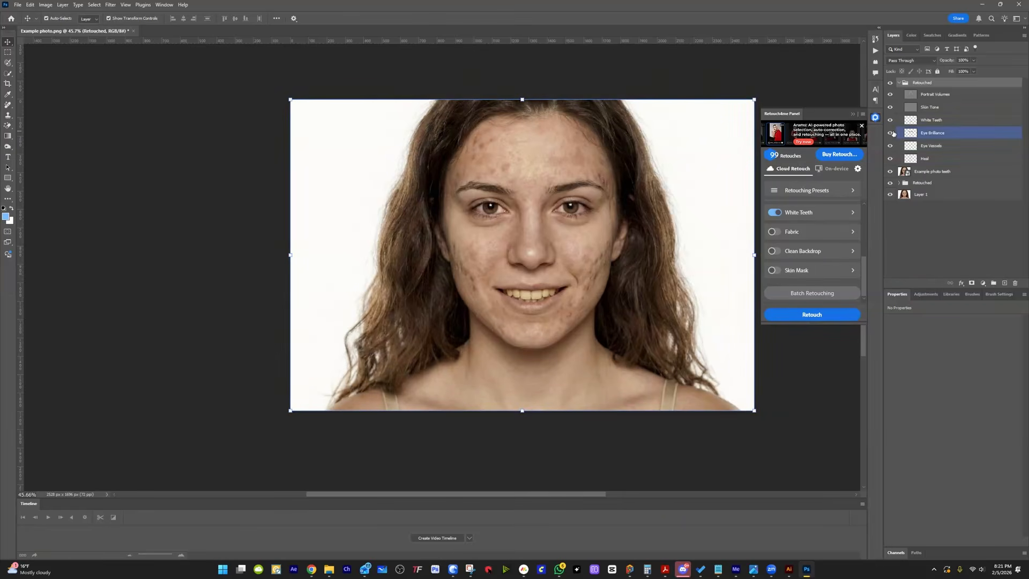
pyautogui.click(891, 133)
pyautogui.click(892, 134)
# Compare the teeth with the White Teeth layer hidden and shown, and collapse the new Retouched group
pyautogui.click(890, 121)
pyautogui.click(891, 123)
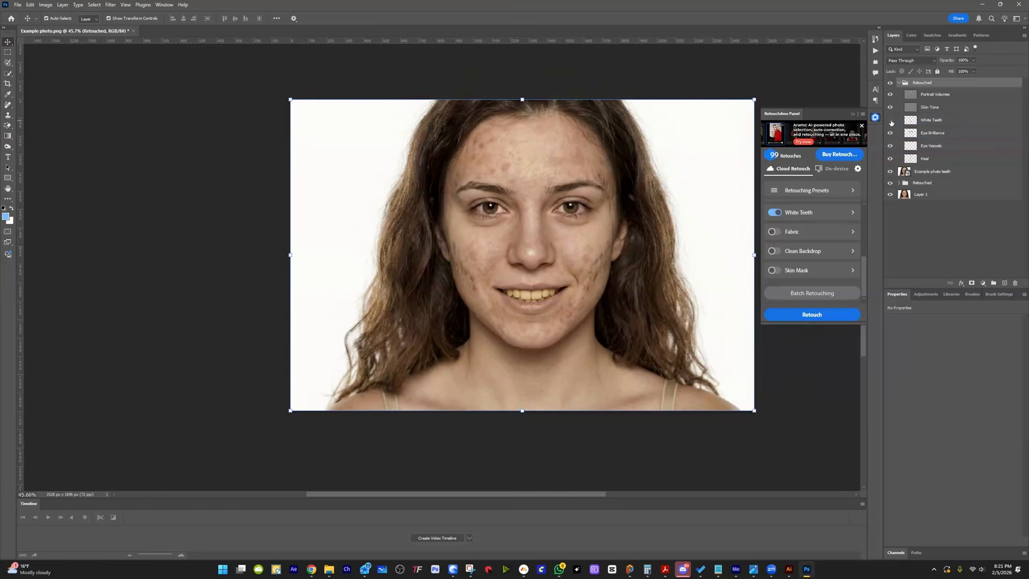
pyautogui.click(891, 122)
pyautogui.click(891, 122)
pyautogui.click(899, 82)
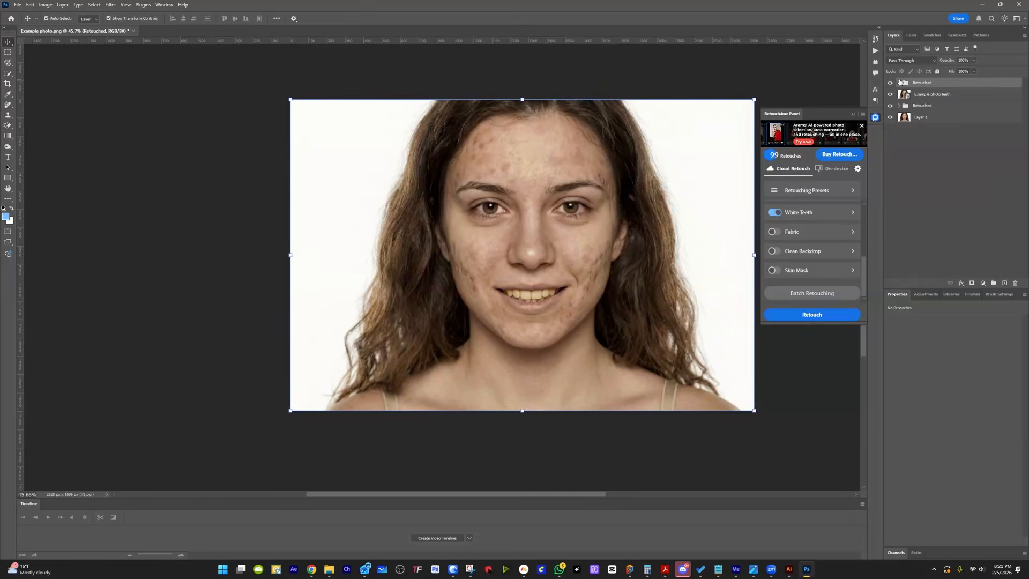
# Set White Teeth to Whiten 77 and Brighten 53
pyautogui.click(851, 214)
pyautogui.moveTo(795, 234)
pyautogui.mouseDown()
pyautogui.moveTo(833, 235)
pyautogui.moveTo(813, 255)
pyautogui.mouseUp()
# Turn off Heal, Portrait Volumes, Skin Tone, Eye Vessels and Eye Brilliance, and run the cloud retouch with only White Teeth
pyautogui.scroll(5, 821, 237)
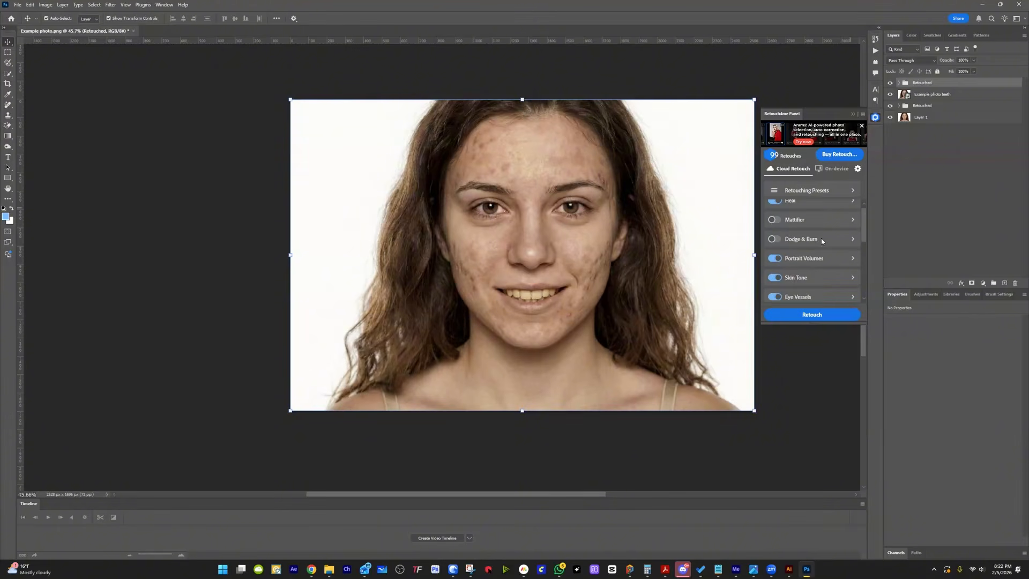
pyautogui.click(776, 209)
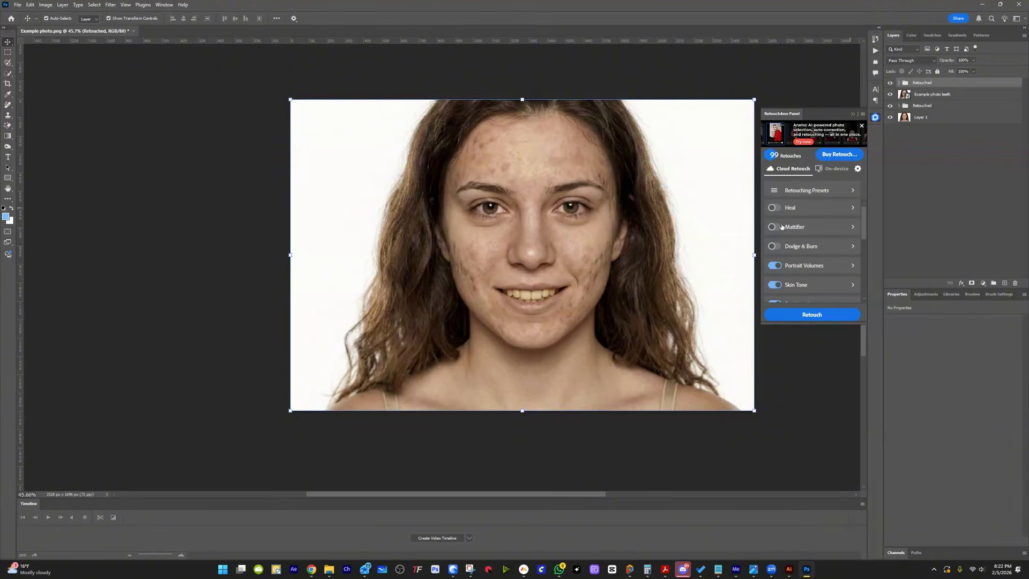
pyautogui.click(774, 265)
pyautogui.click(774, 285)
pyautogui.scroll(-3, 773, 288)
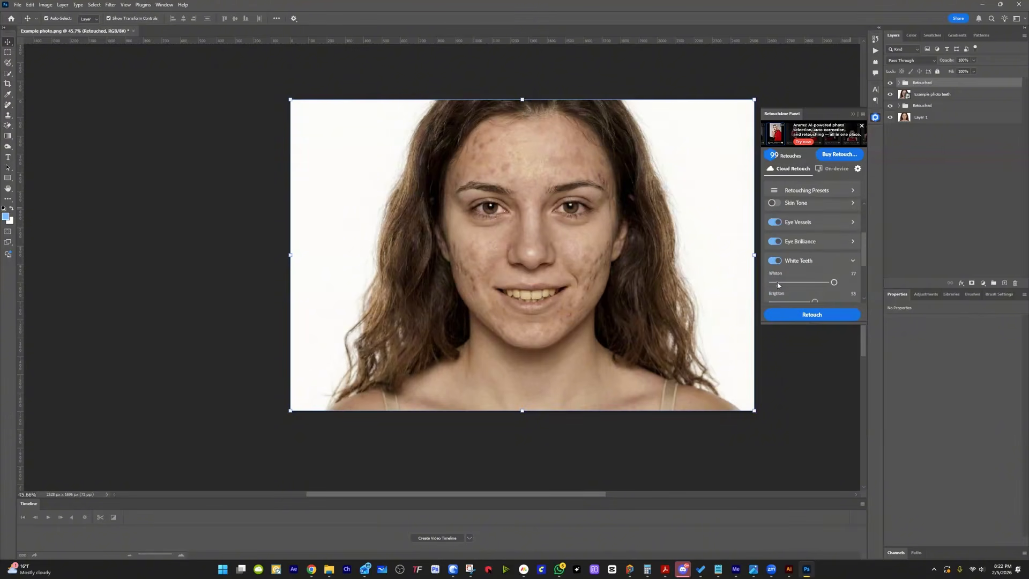
pyautogui.click(774, 222)
pyautogui.click(774, 242)
pyautogui.scroll(-3, 846, 245)
pyautogui.scroll(-1, 801, 271)
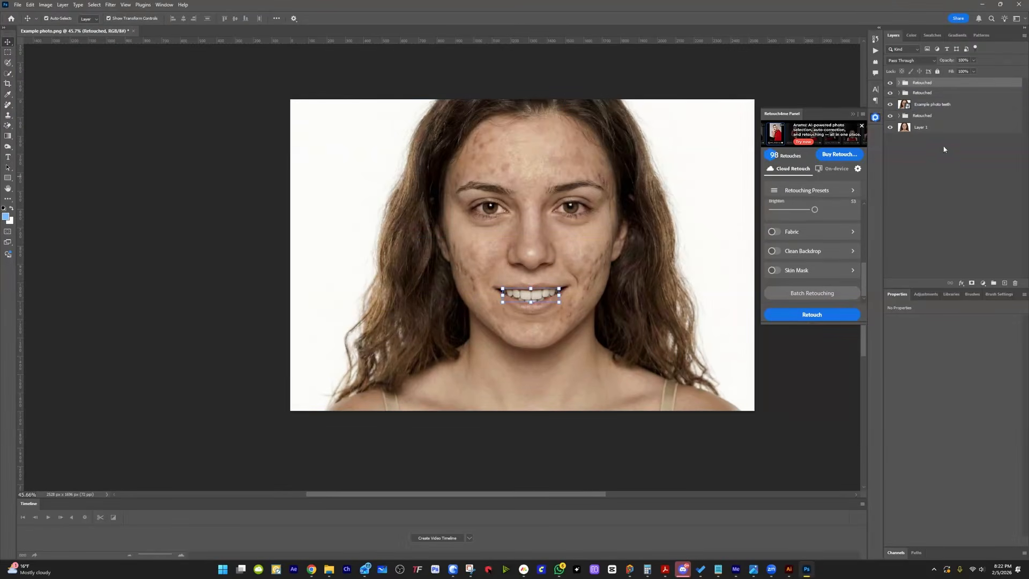
# Compare the teeth with the newest Retouched group hidden and shown, and view the whole portrait
pyautogui.click(890, 83)
pyautogui.click(890, 83)
pyautogui.scroll(5, 474, 319)
pyautogui.scroll(-7, 629, 203)
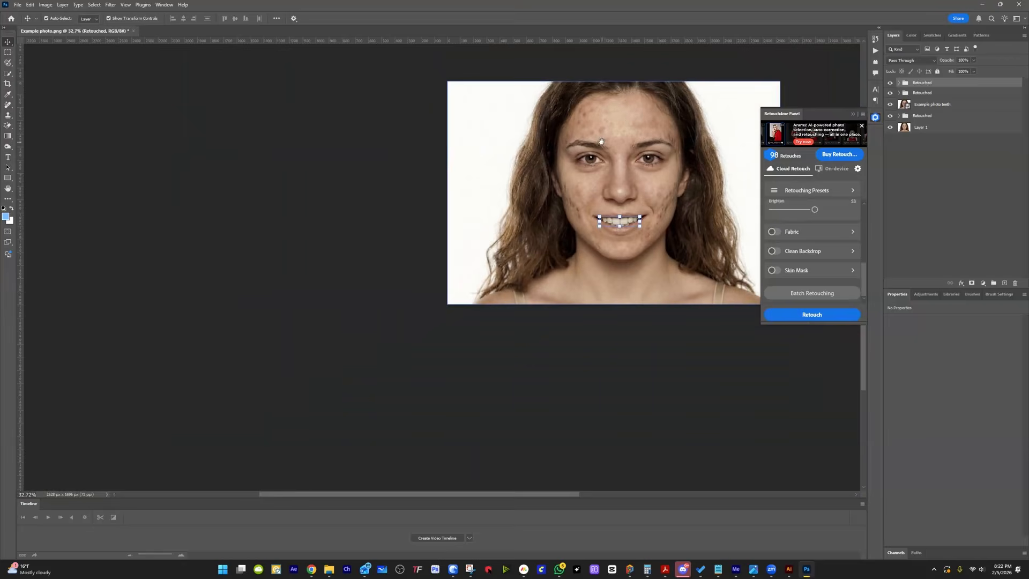
pyautogui.moveTo(600, 141); pyautogui.dragTo(477, 213)
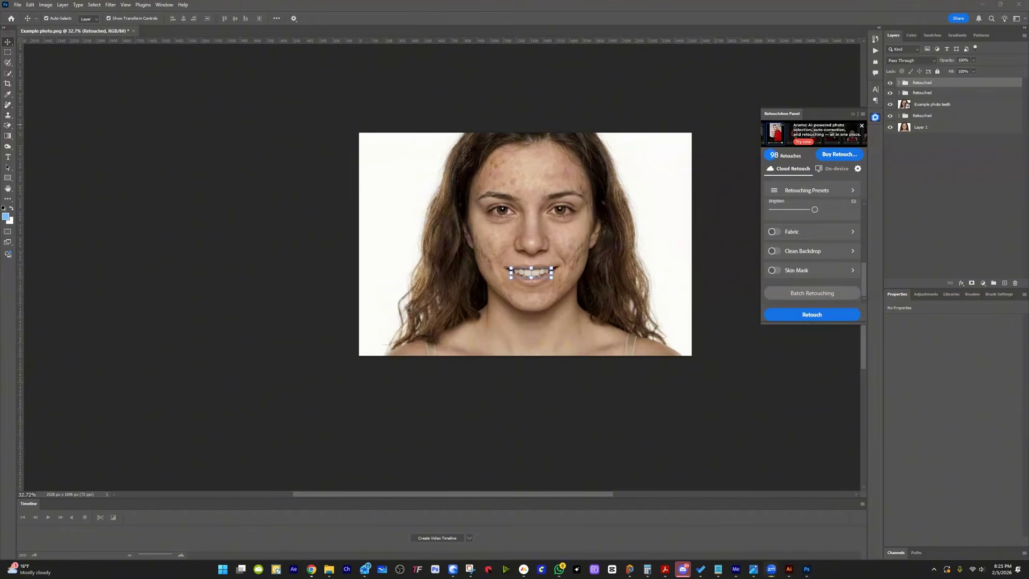
# Try to place the "Example photo #2" image in the current document
pyautogui.moveTo(362, 338); pyautogui.dragTo(466, 201)
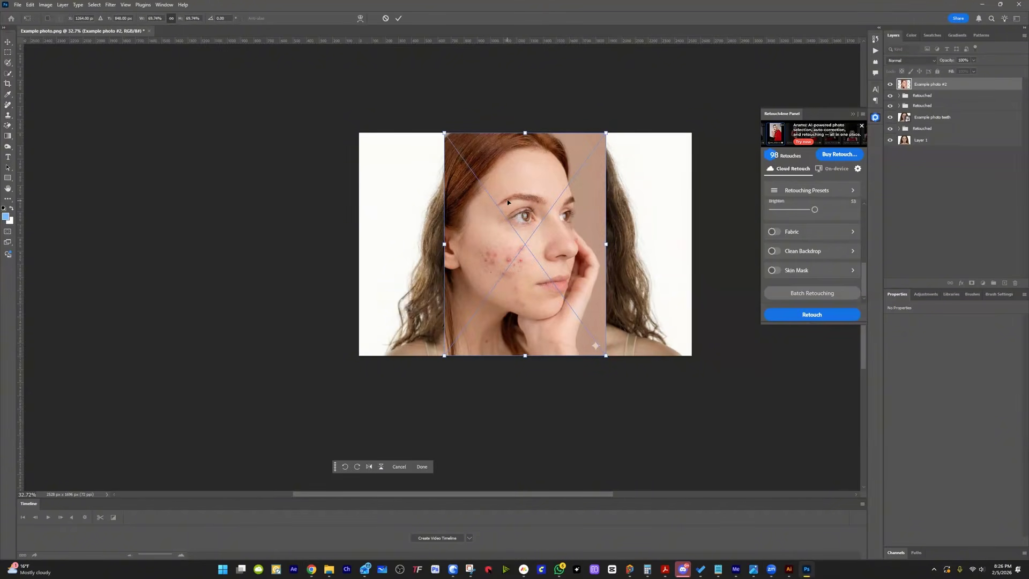
pyautogui.click(385, 19)
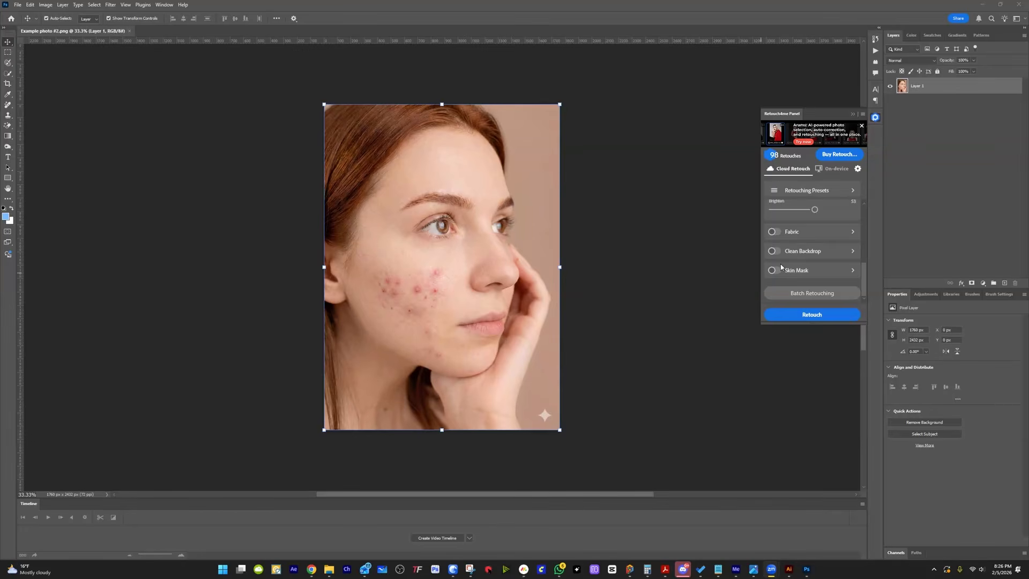
# For Example photo #2, enable Heal, Portrait Volumes, Skin Tone, Eye Vessels and Eye Brilliance, and turn off White Teeth, collapsing its settings
pyautogui.scroll(5, 781, 267)
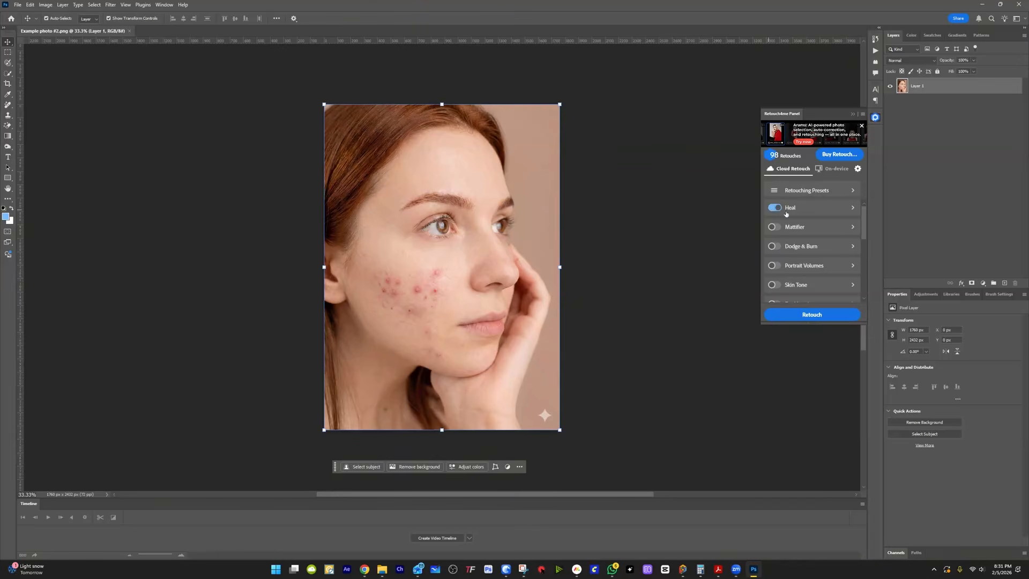
pyautogui.scroll(-1, 807, 228)
pyautogui.scroll(-1, 777, 244)
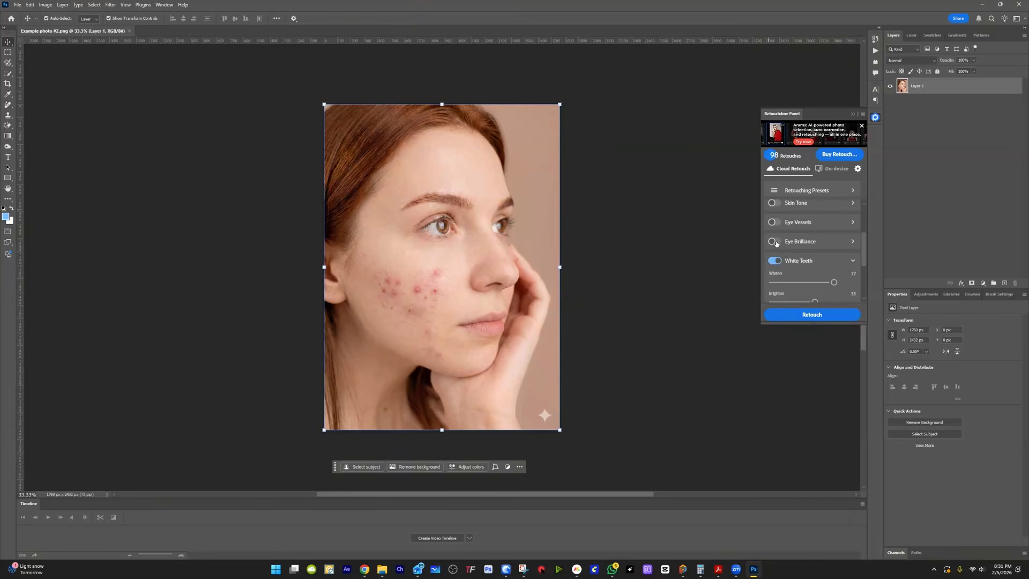
pyautogui.click(772, 261)
pyautogui.scroll(2, 779, 221)
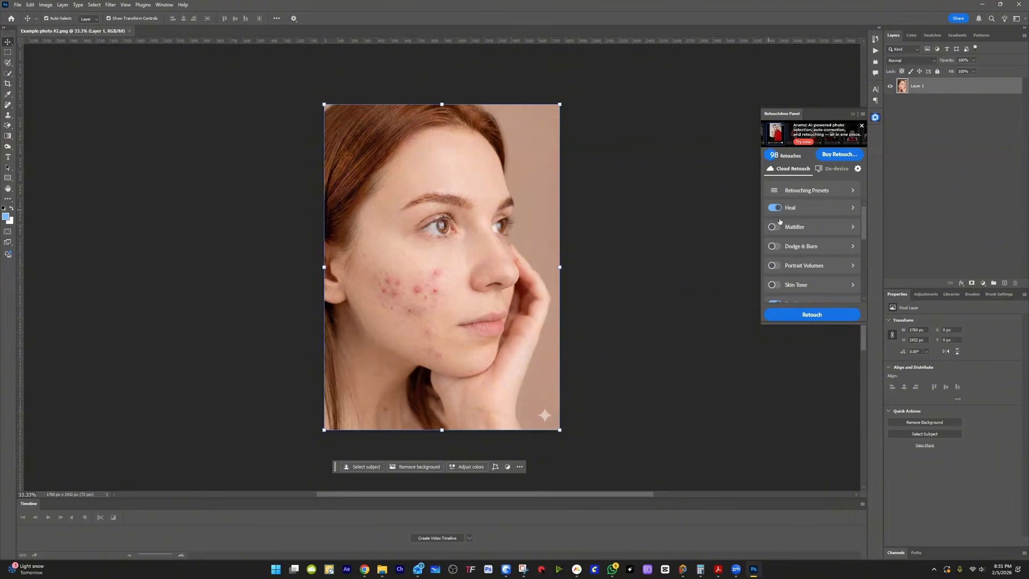
pyautogui.click(774, 286)
pyautogui.click(774, 265)
pyautogui.scroll(-3, 783, 236)
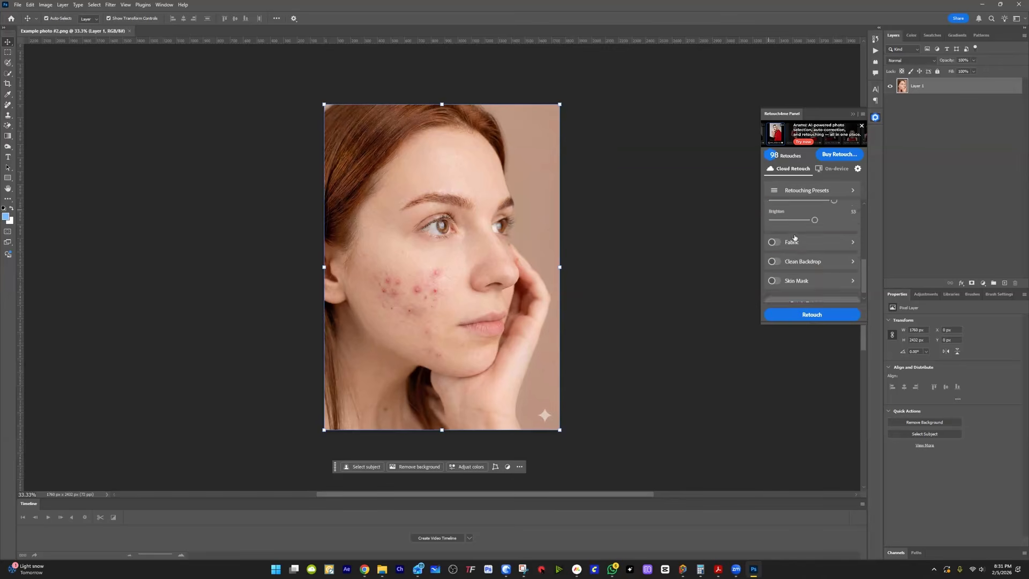
pyautogui.scroll(-2, 790, 244)
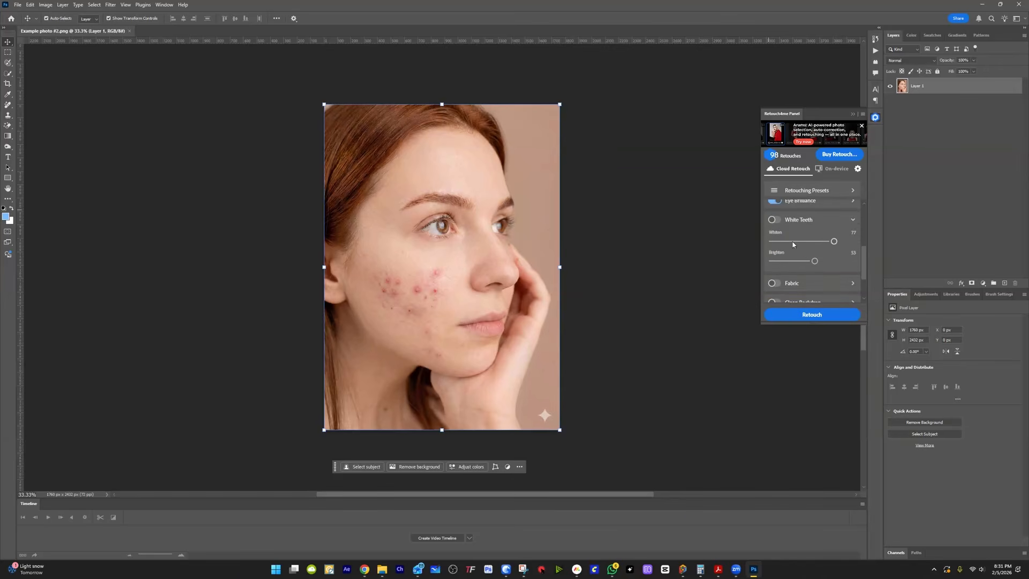
pyautogui.click(853, 221)
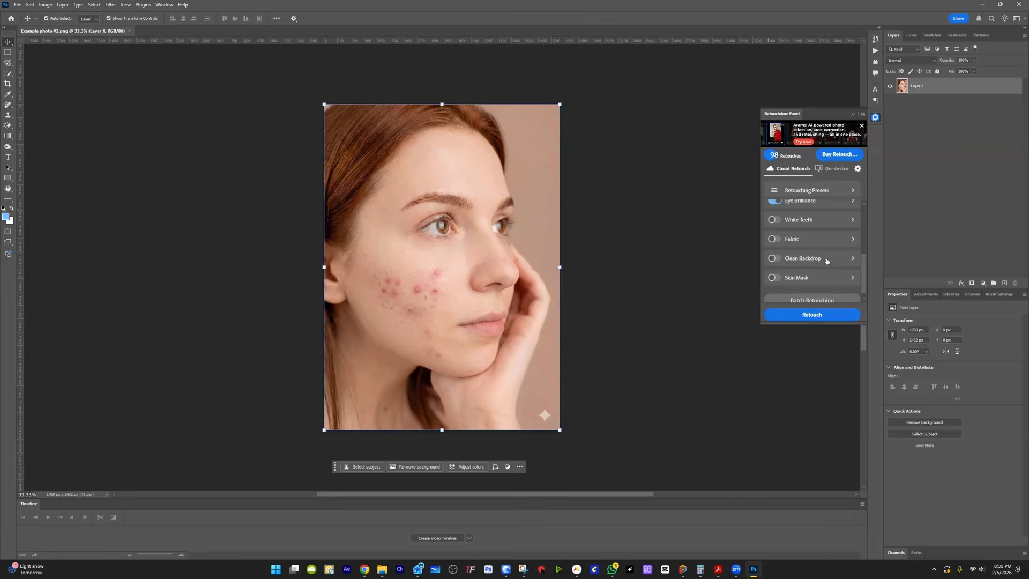
# Enable Clean Backdrop, check its settings, and run the cloud retouch on the photo
pyautogui.click(774, 260)
pyautogui.click(851, 259)
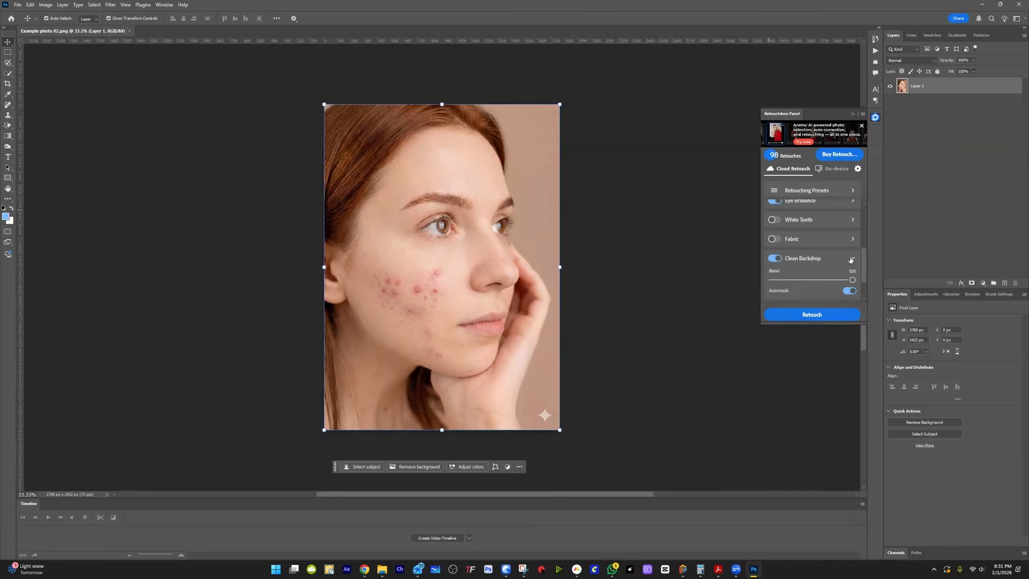
pyautogui.click(852, 259)
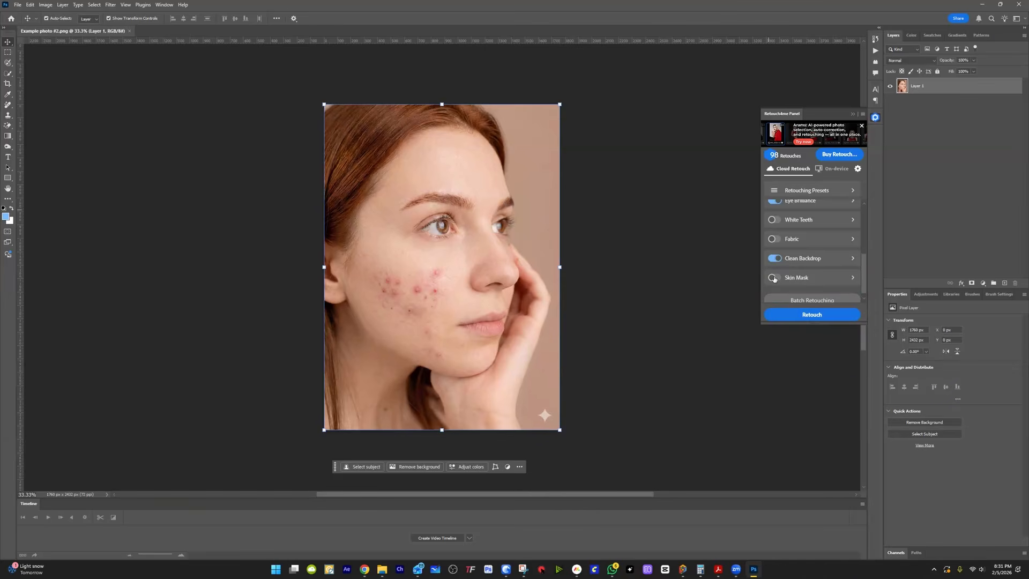
pyautogui.click(824, 318)
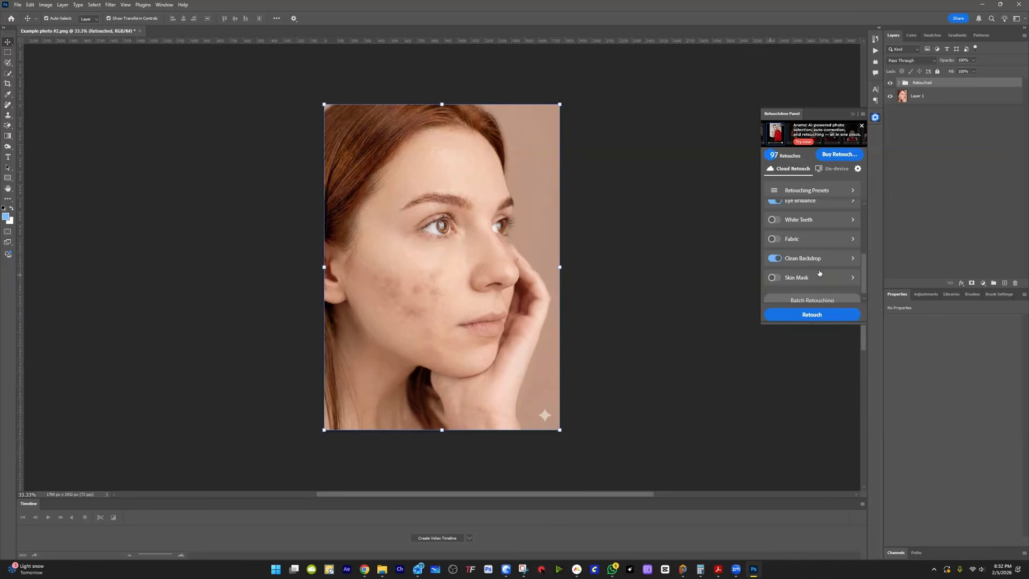
# Open the Heal settings to check the sensitivity
pyautogui.scroll(5, 804, 241)
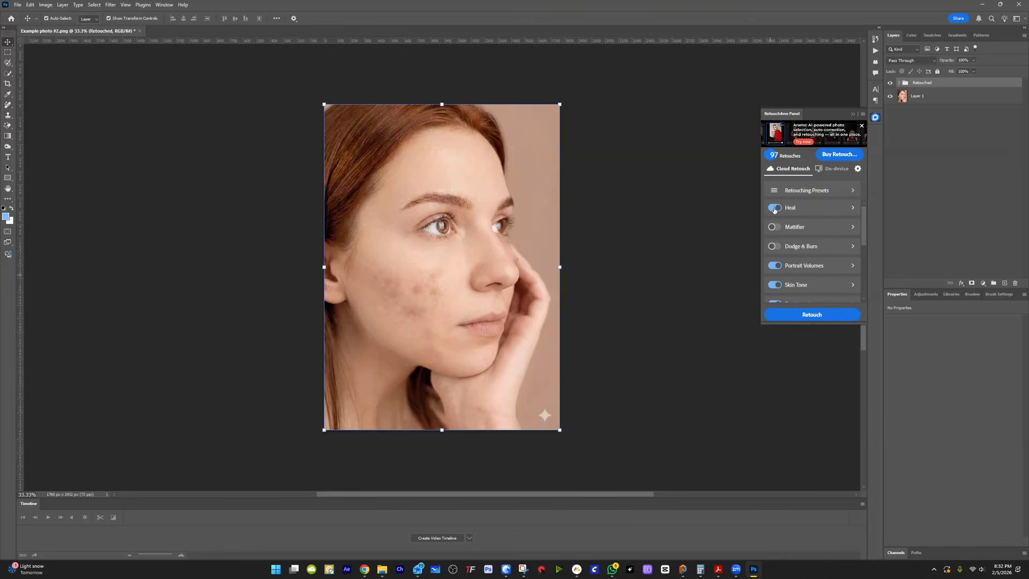
pyautogui.click(852, 208)
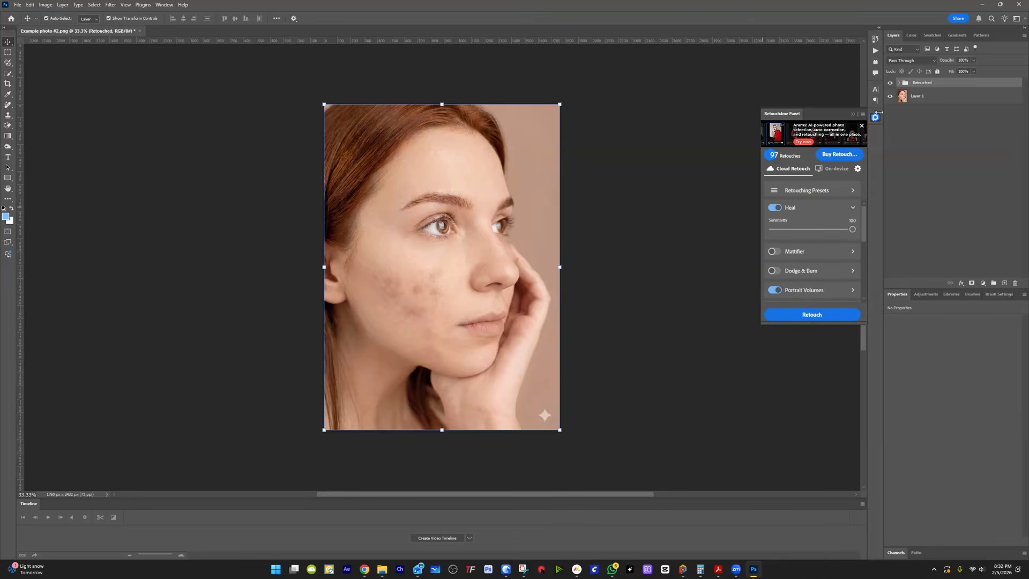
# Expand the Retouched group and compare its Portrait Volumes and Skin Tone layers hidden and shown
pyautogui.click(898, 83)
pyautogui.click(894, 96)
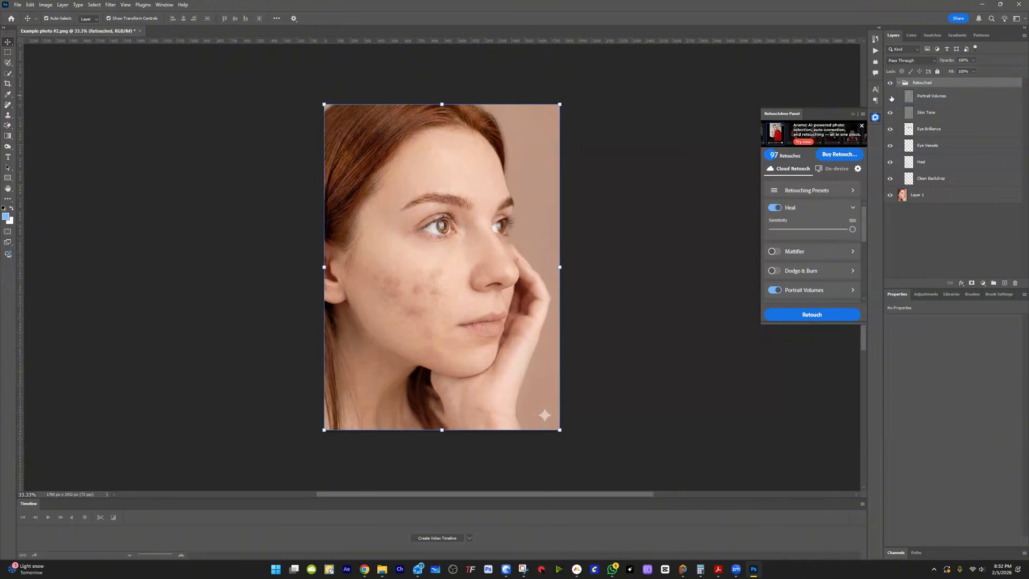
pyautogui.click(891, 97)
pyautogui.click(890, 97)
pyautogui.click(891, 97)
pyautogui.click(891, 113)
pyautogui.click(890, 114)
pyautogui.click(890, 114)
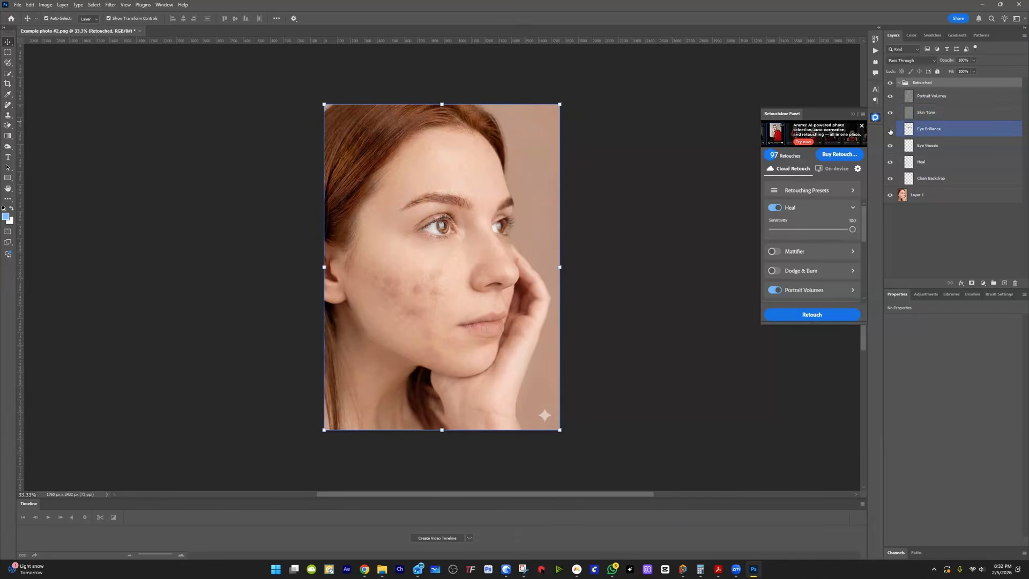
# Compare the Eye Brilliance, Eye Vessels, Heal and Clean Backdrop layers hidden and shown, and collapse the Retouched group
pyautogui.click(890, 132)
pyautogui.click(890, 130)
pyautogui.click(890, 133)
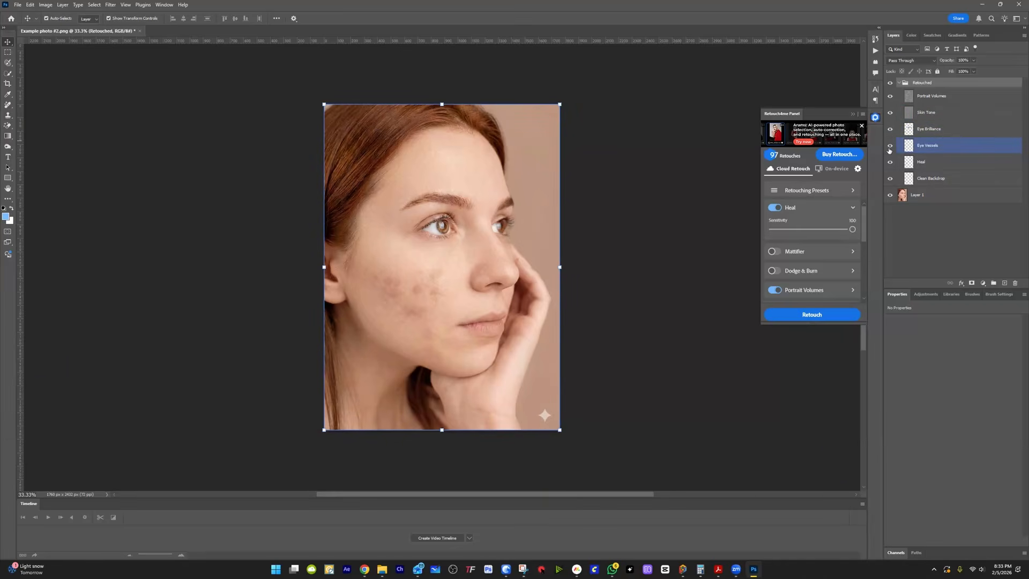
pyautogui.click(889, 149)
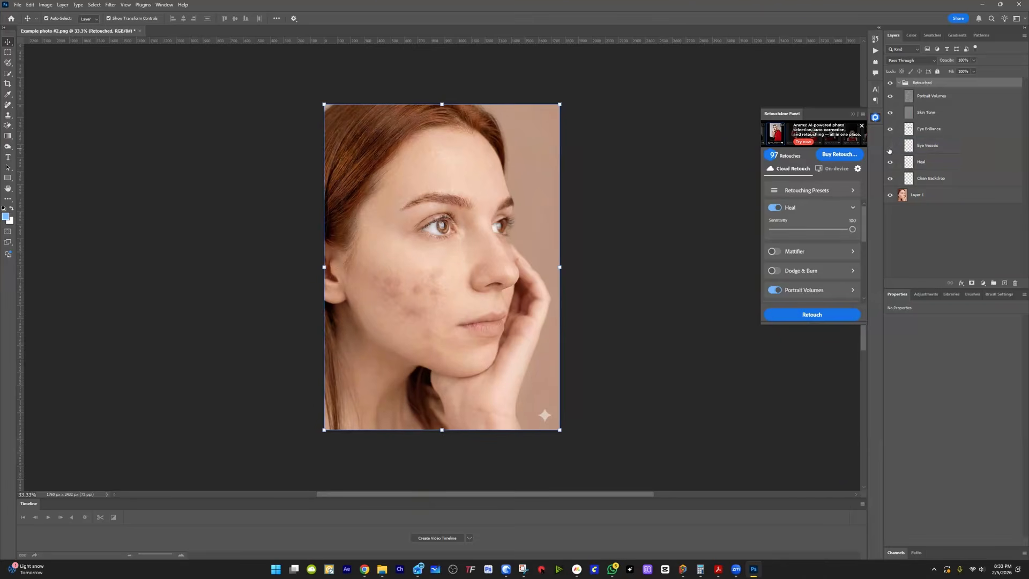
pyautogui.click(890, 149)
pyautogui.click(890, 162)
pyautogui.click(890, 162)
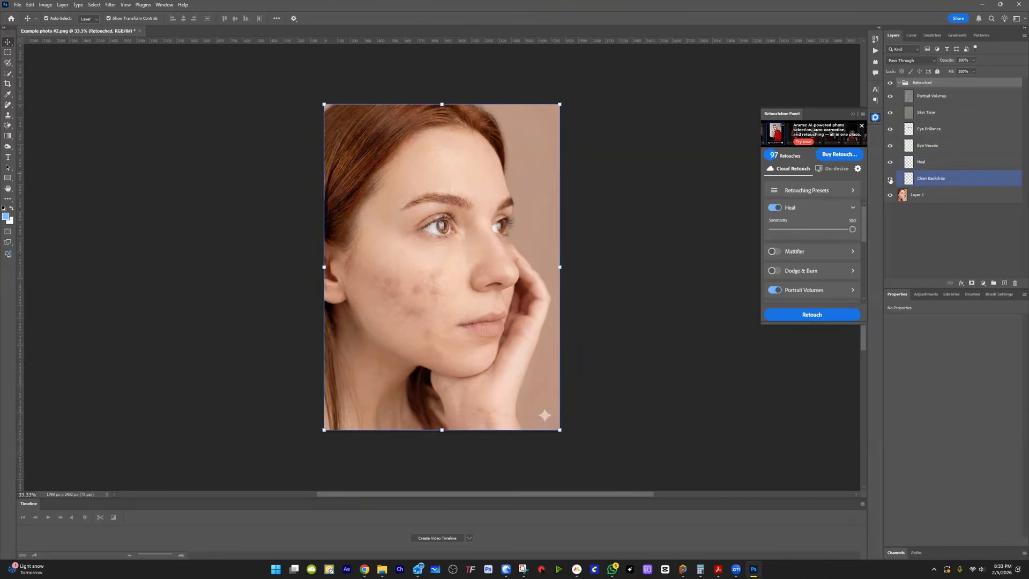
pyautogui.click(890, 181)
pyautogui.click(899, 84)
# Add an empty layer above the Retouched group and paint a Selection Brush area about 770 px wide over the blemished cheek
pyautogui.click(921, 131)
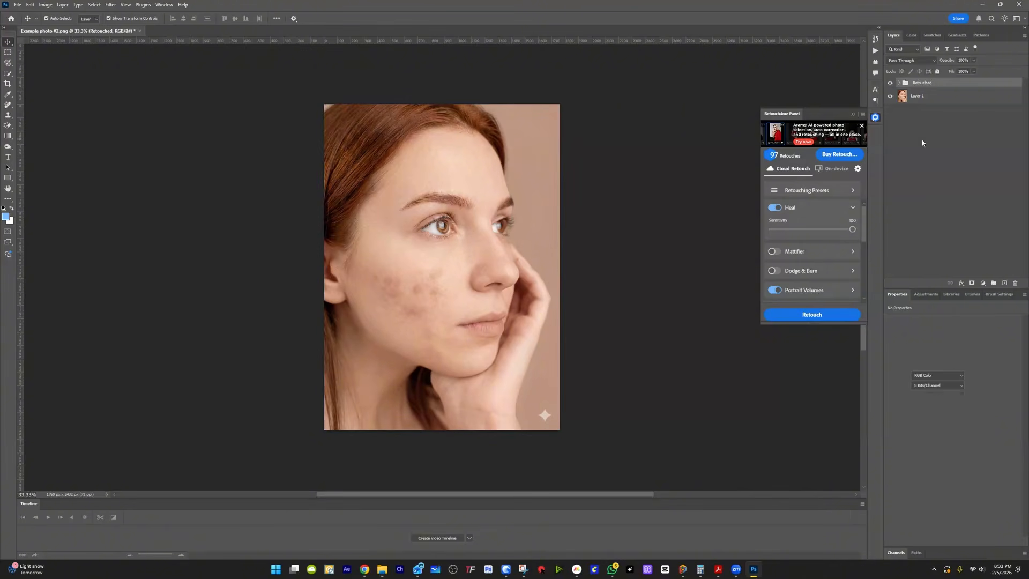
pyautogui.click(994, 282)
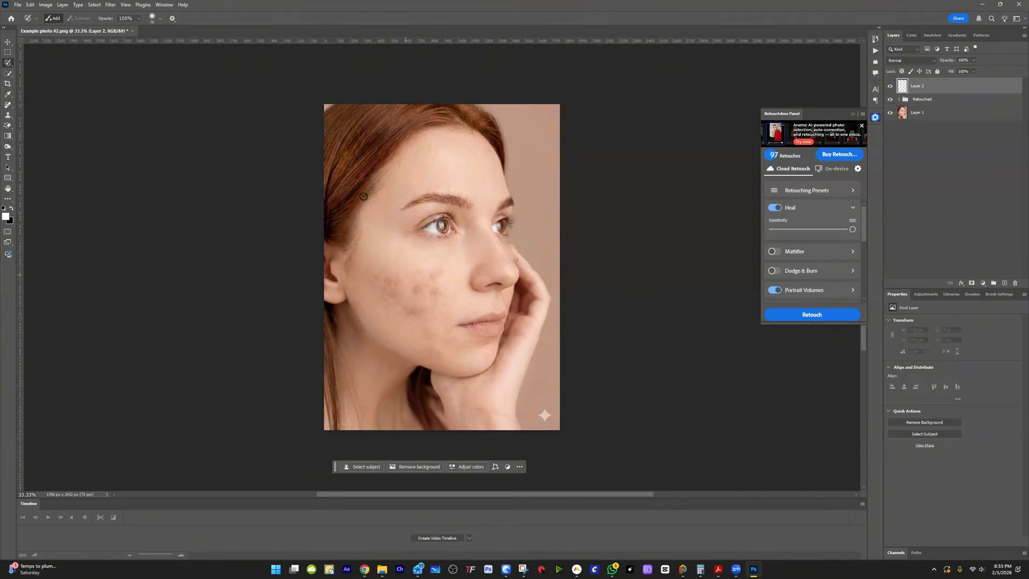
pyautogui.moveTo(410, 284)
pyautogui.mouseDown()
pyautogui.moveTo(421, 285)
pyautogui.moveTo(421, 272)
pyautogui.mouseUp()
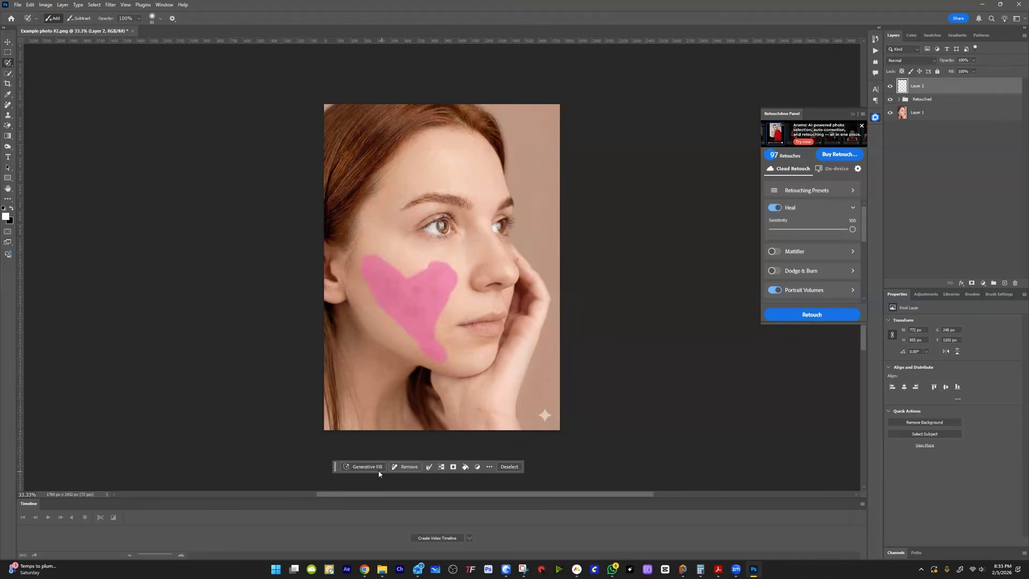
# Generate a fill for the selected cheek area without a prompt, using the Firefly Image 3 model
pyautogui.click(377, 467)
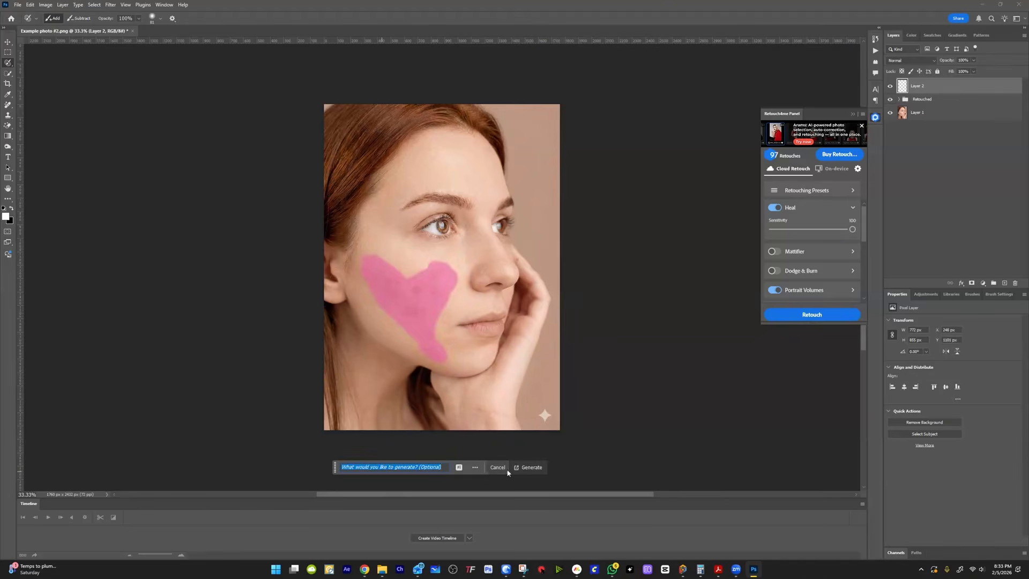
pyautogui.click(459, 467)
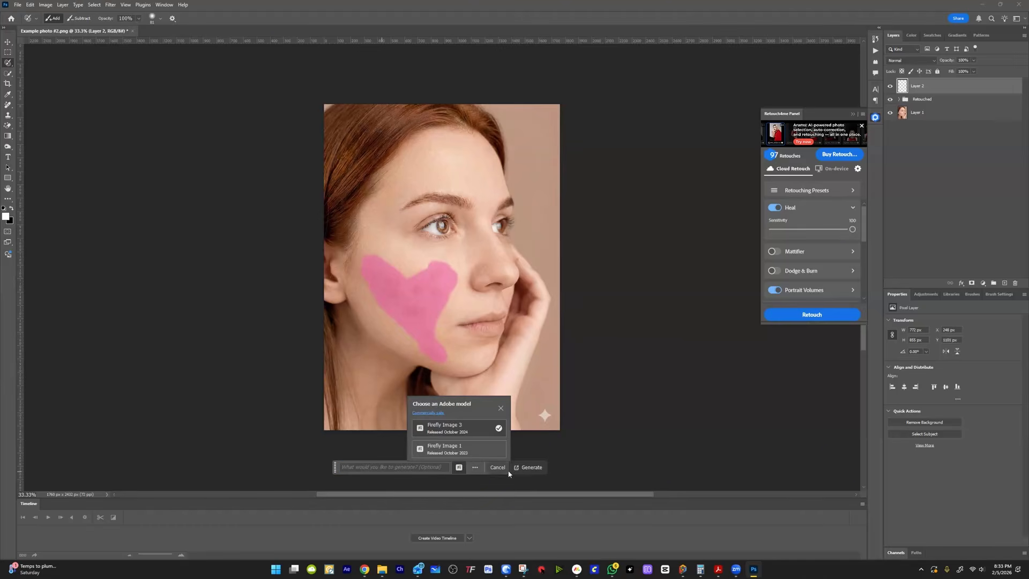
pyautogui.click(524, 467)
pyautogui.click(524, 466)
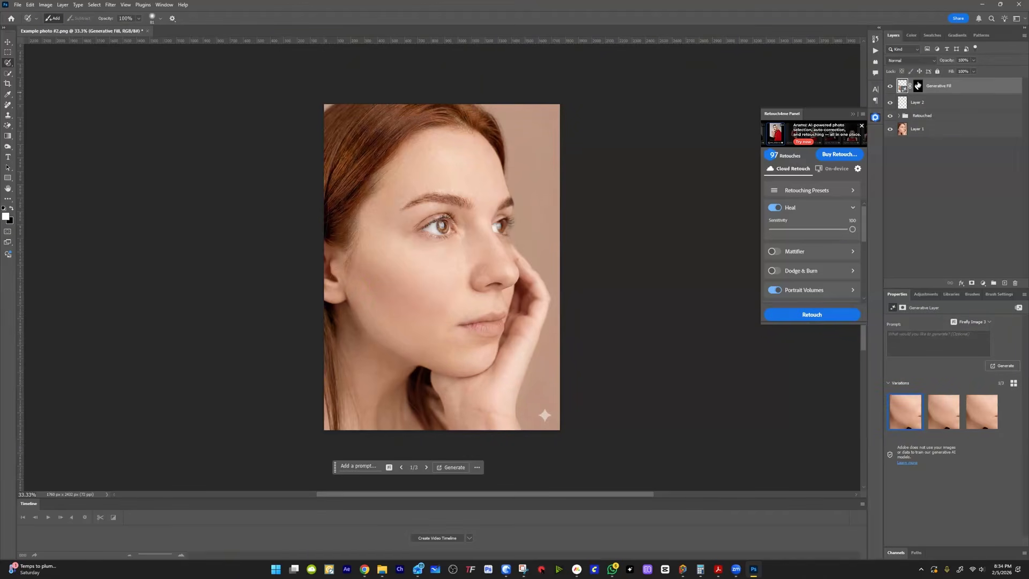
# Compare the Generative Fill layer hidden and shown, look through its variations and choose the second one
pyautogui.click(891, 86)
pyautogui.click(890, 87)
pyautogui.click(426, 468)
pyautogui.click(426, 467)
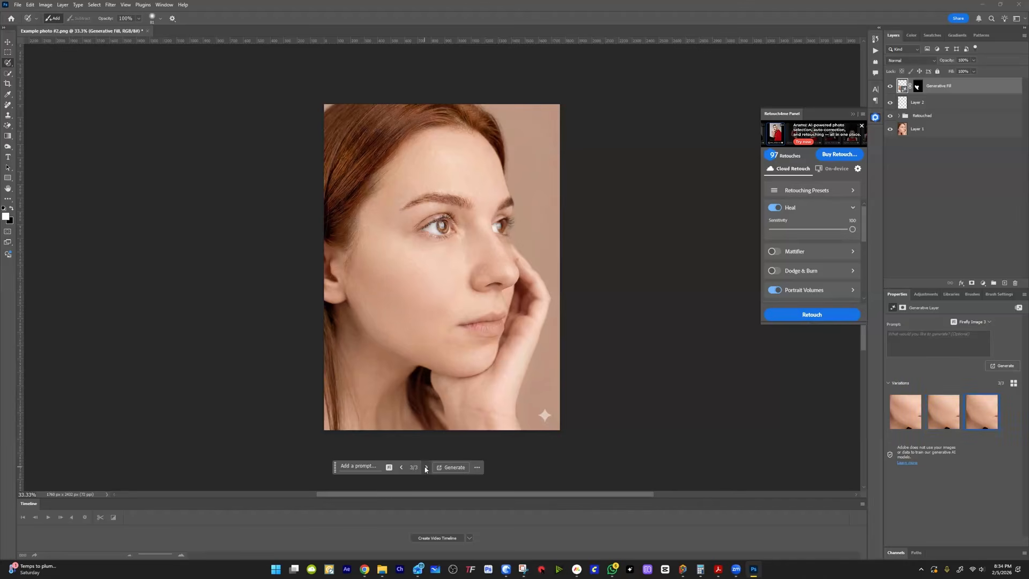
pyautogui.click(401, 468)
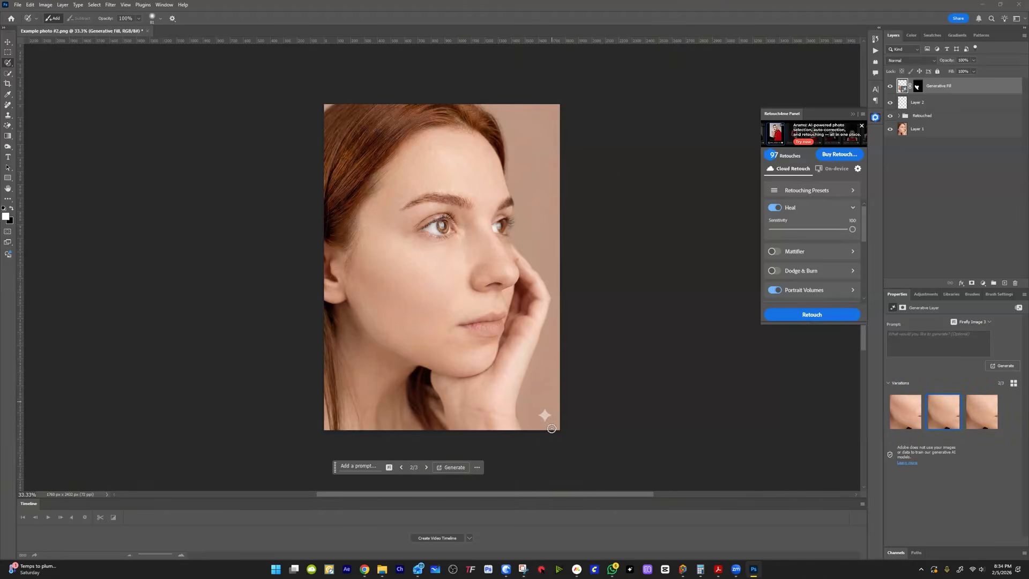
# Paint a selection over the sparkle watermark near the photo's lower corner and remove it
pyautogui.moveTo(544, 409); pyautogui.dragTo(544, 415)
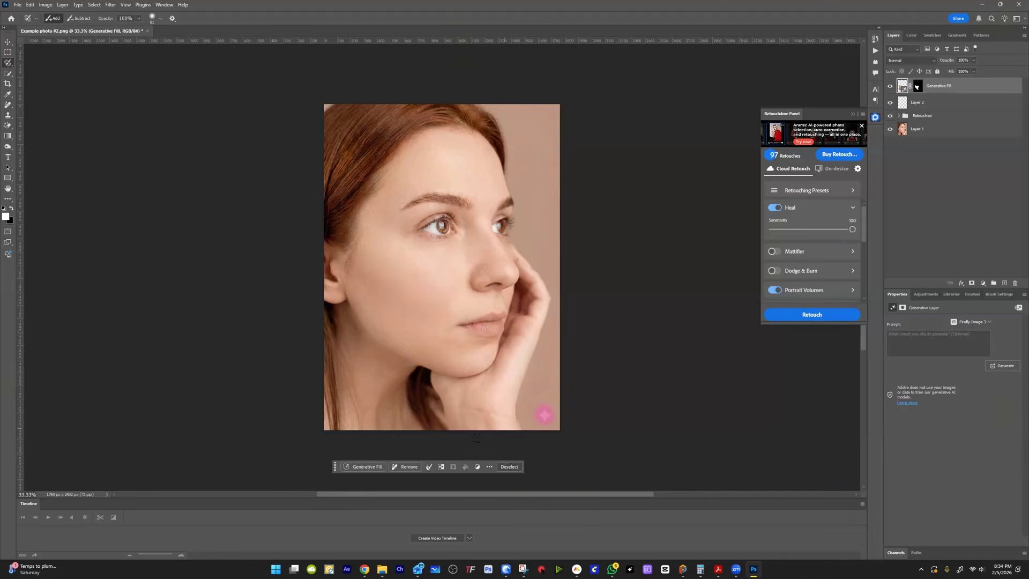
pyautogui.click(405, 466)
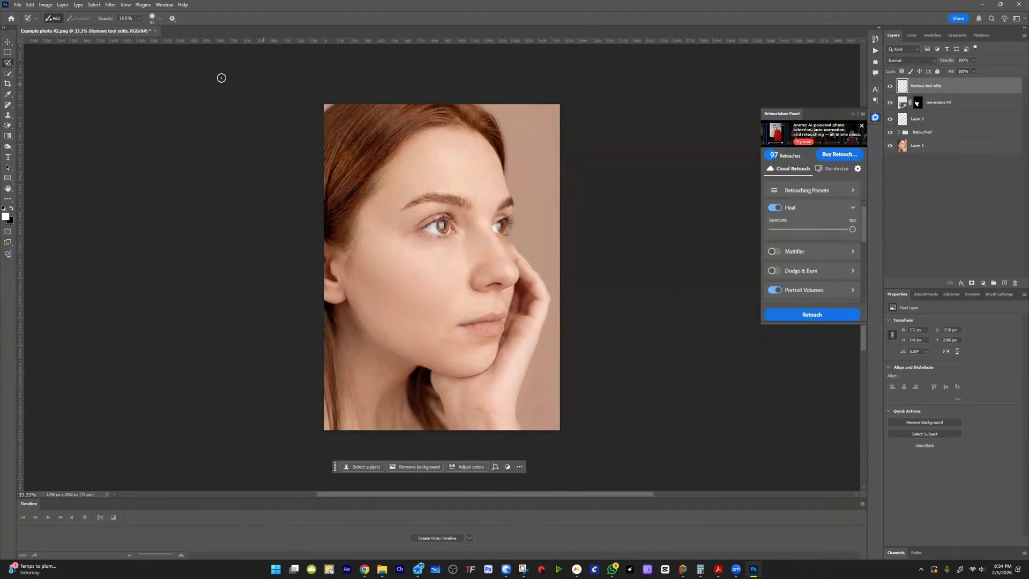
pyautogui.click(28, 5)
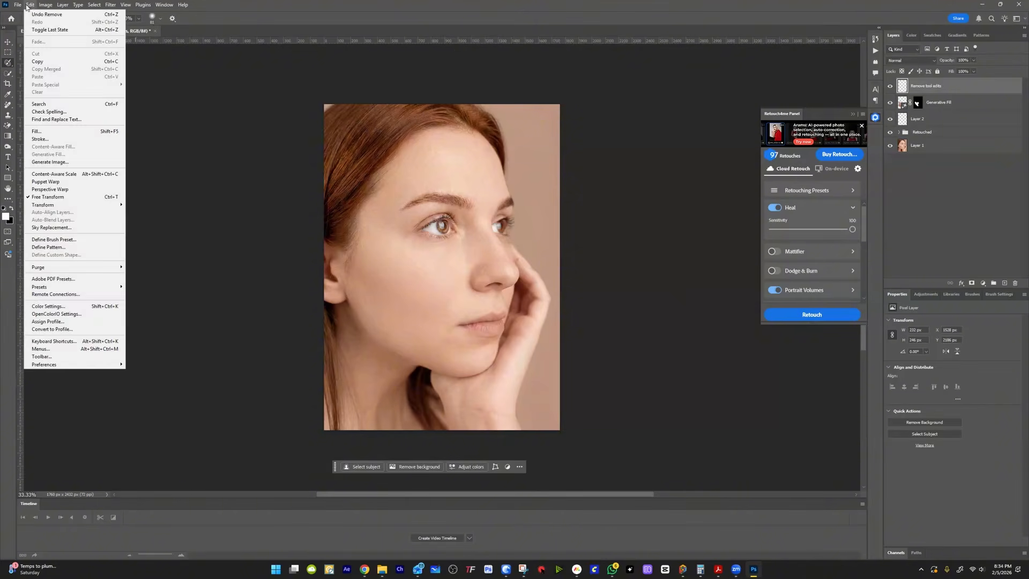
pyautogui.moveTo(38, 6)
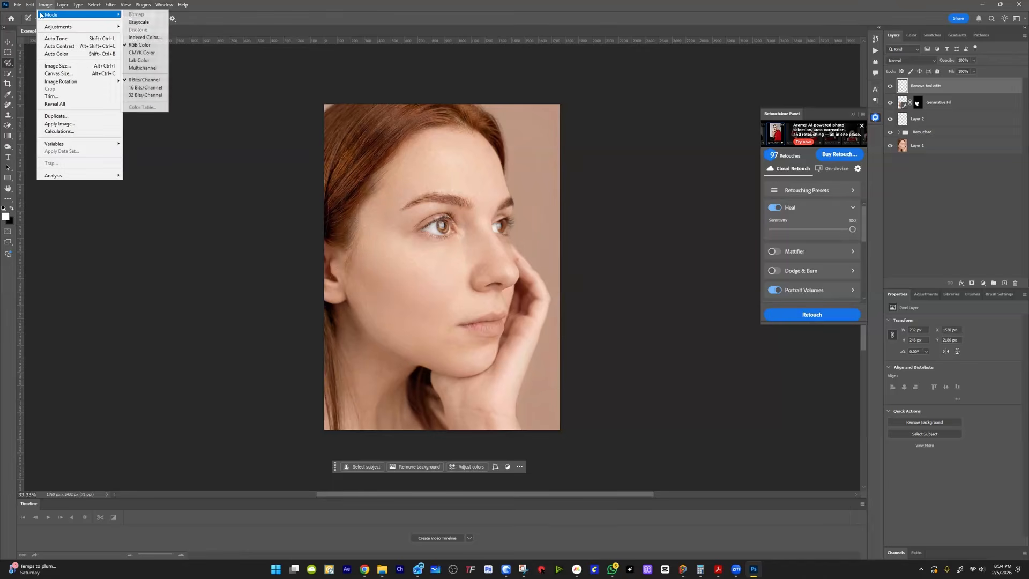
pyautogui.click(19, 5)
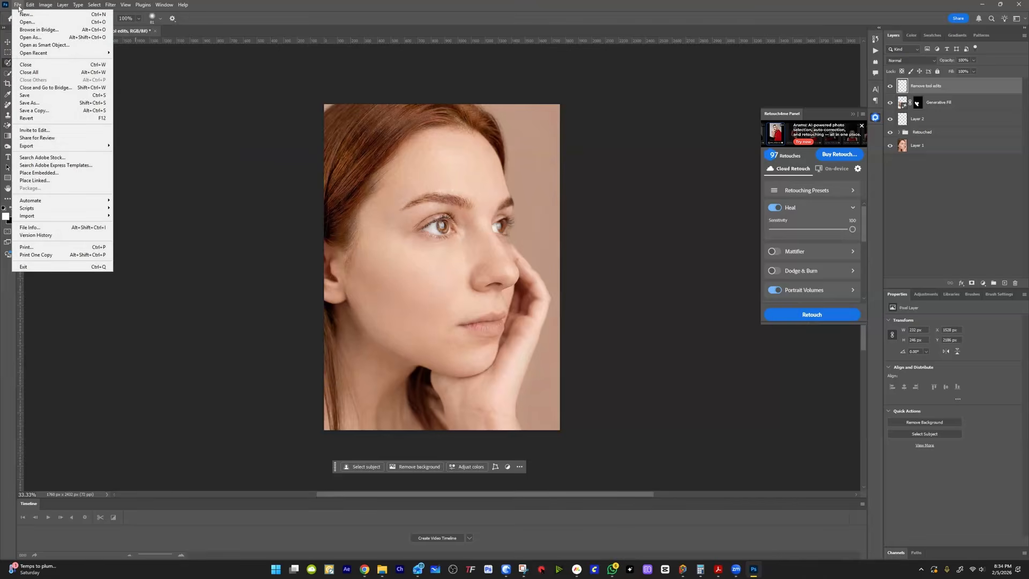
pyautogui.moveTo(30, 7)
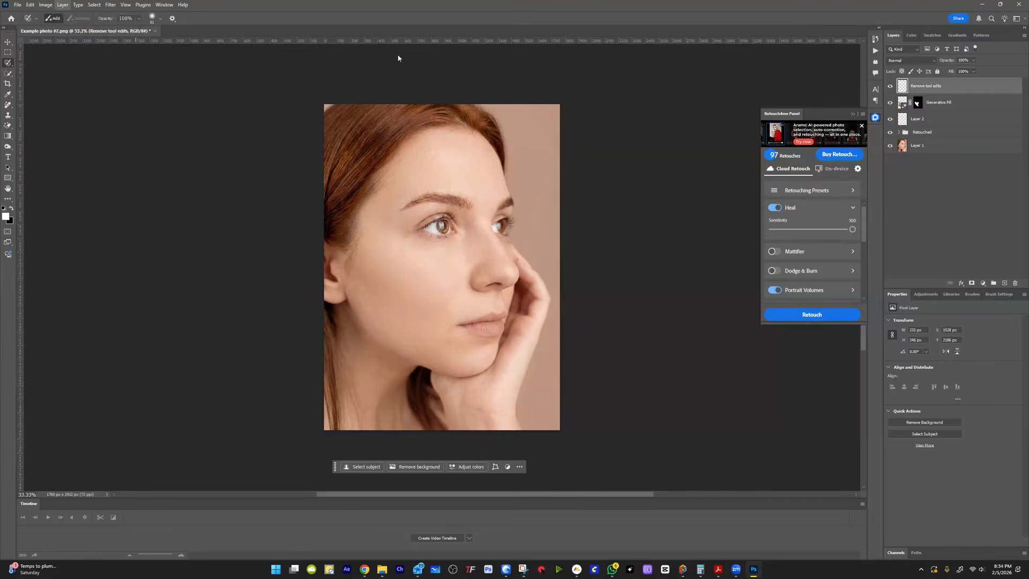
pyautogui.click(823, 117)
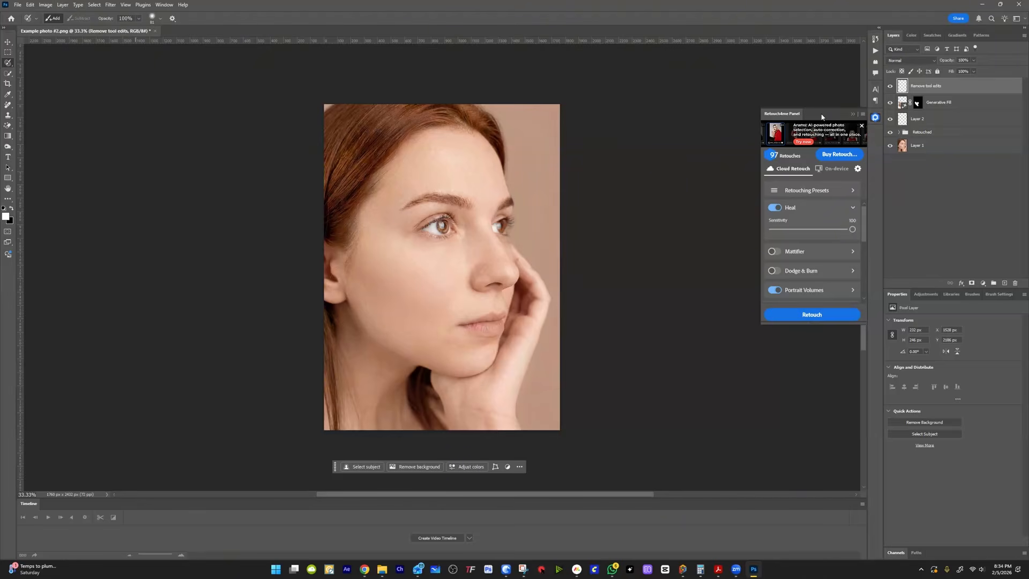